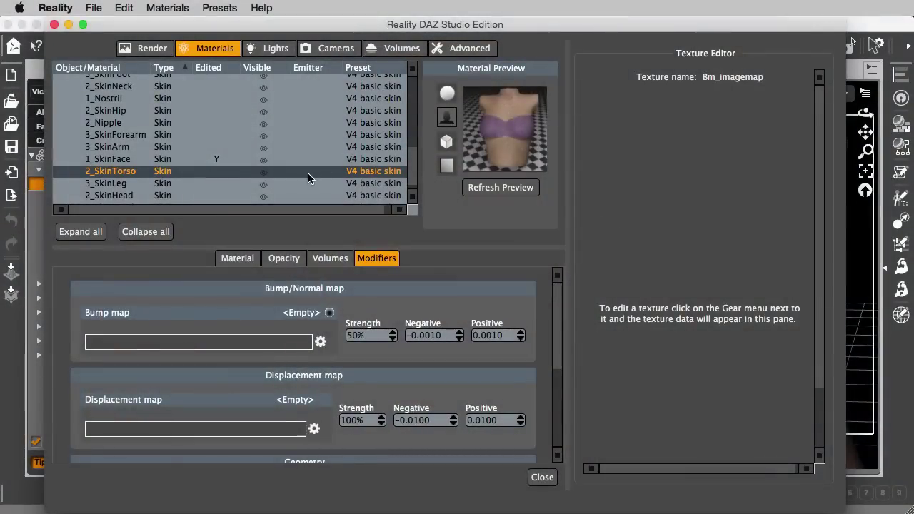
Step: Assign a new Clouds texture as the bump map of the 2_SkinTorso material
{"action": "left_click", "coordinate": [874, 29]}
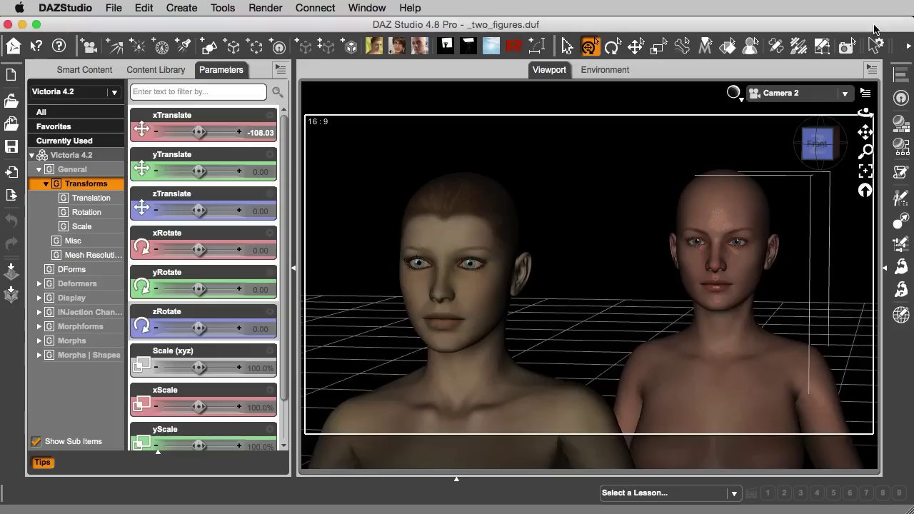
{"action": "left_click", "coordinate": [513, 46]}
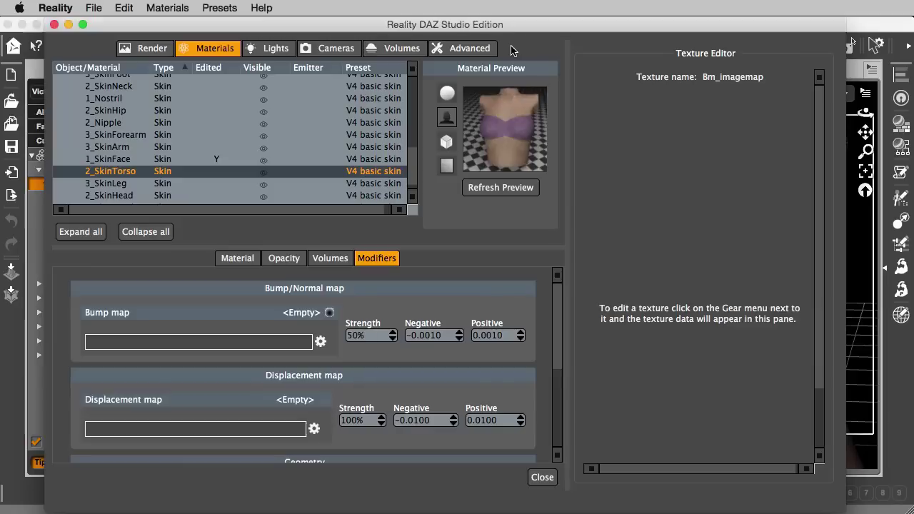
{"action": "left_click", "coordinate": [321, 343]}
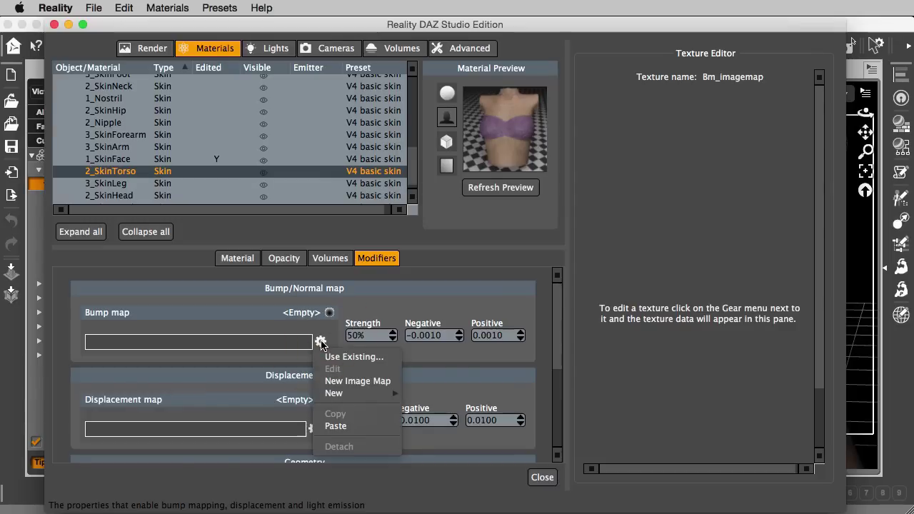
{"action": "mouse_move", "coordinate": [360, 400]}
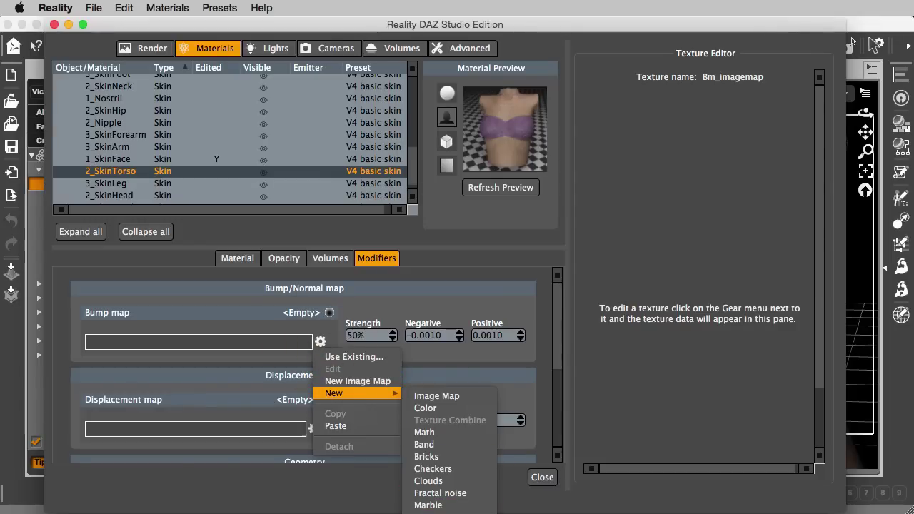
{"action": "left_click", "coordinate": [451, 485]}
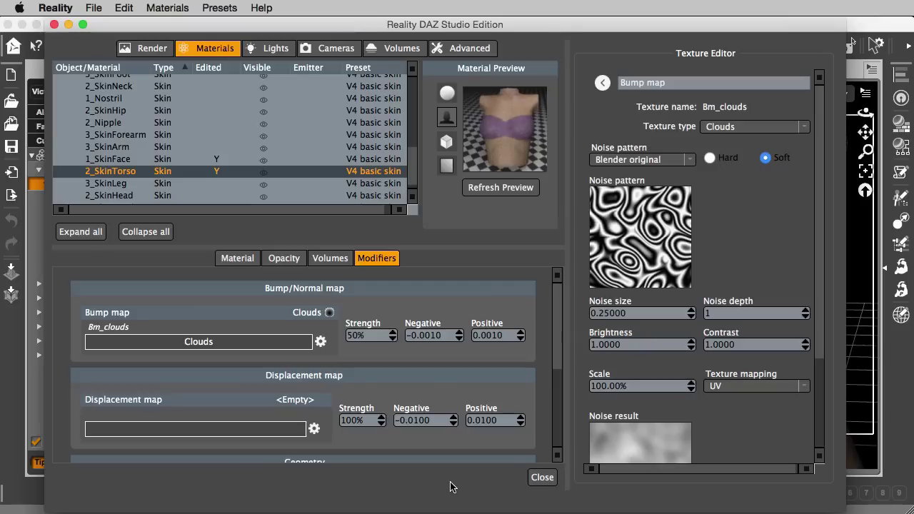
Step: Set the torso's Clouds texture to noise size 0.03, noise depth 3, brightness 1.2 and scale 20%
{"action": "double_click", "coordinate": [648, 312]}
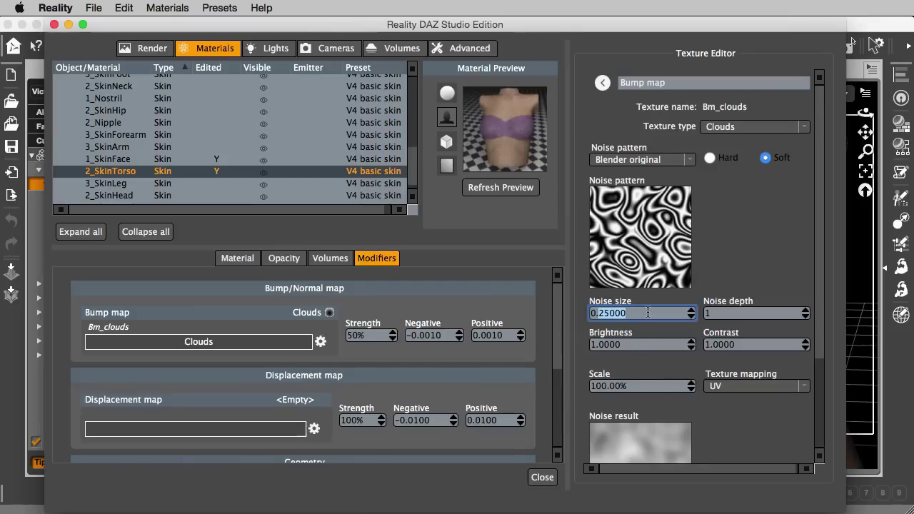
{"action": "type", "text": "0.03"}
{"action": "key", "text": "Tab"}
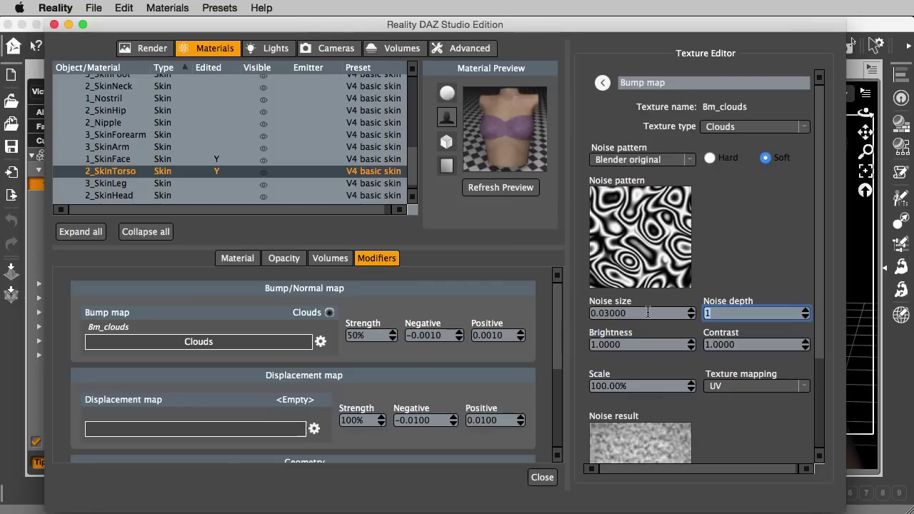
{"action": "type", "text": "3"}
{"action": "key", "text": "Tab"}
{"action": "type", "text": "1."}
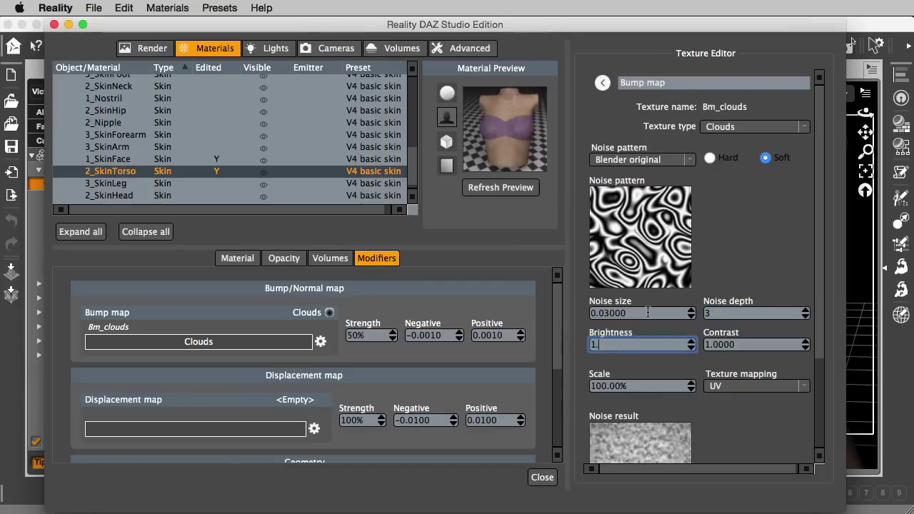
{"action": "key", "text": "Tab"}
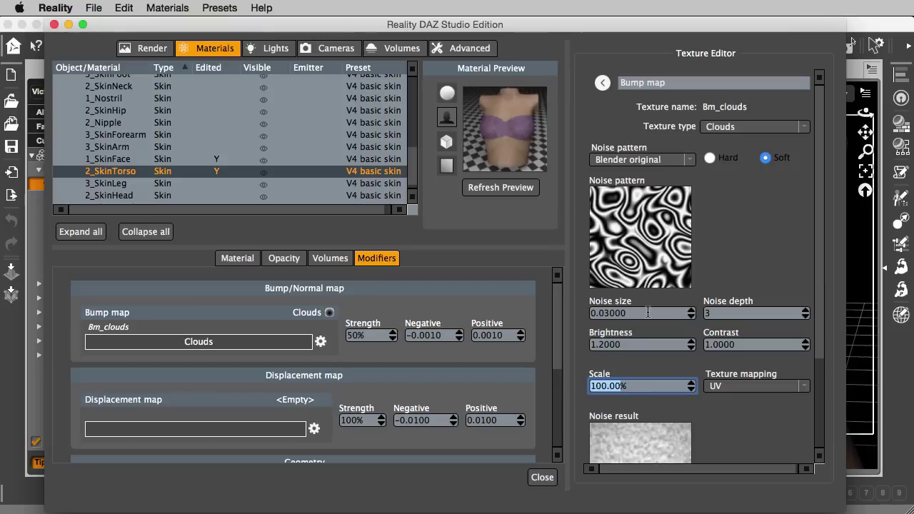
{"action": "type", "text": "20"}
{"action": "key", "text": "Return"}
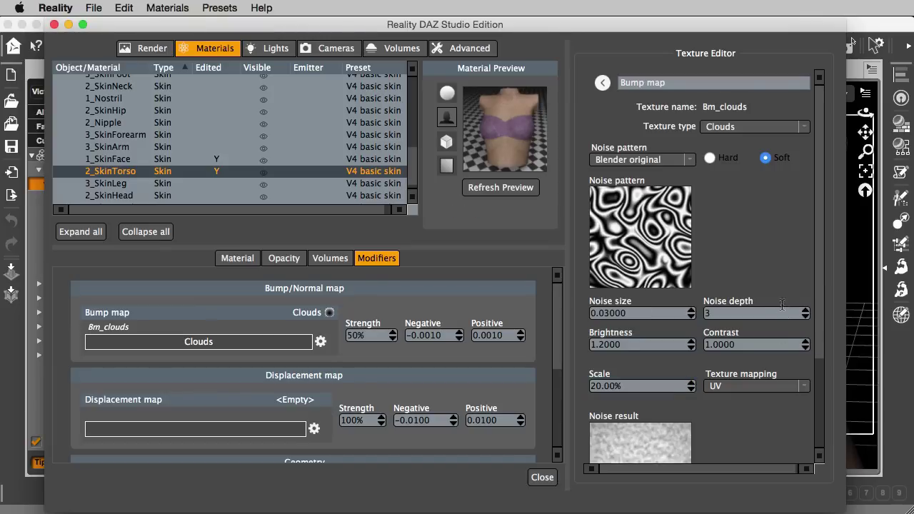
Step: Set the contrast of the torso's Clouds bump texture to 1.8
{"action": "left_click_drag", "start_coordinate": [824, 350], "coordinate": [818, 418]}
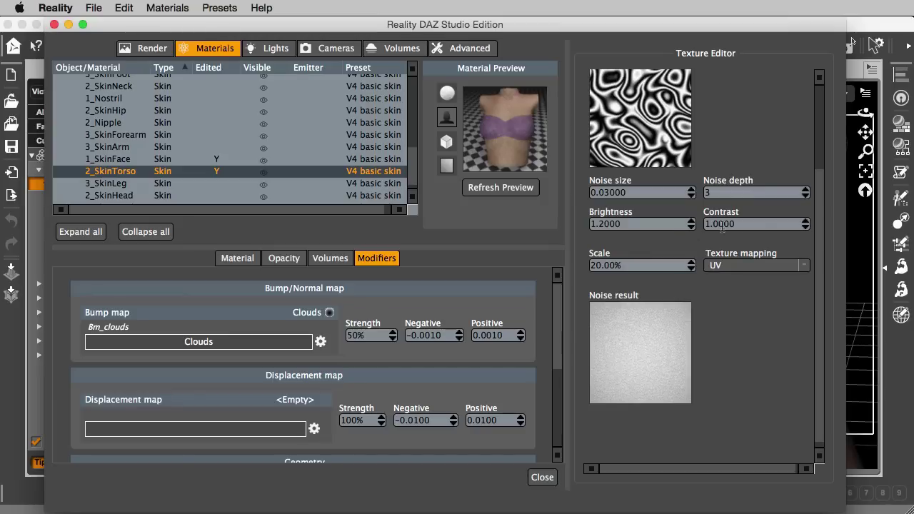
{"action": "double_click", "coordinate": [750, 225]}
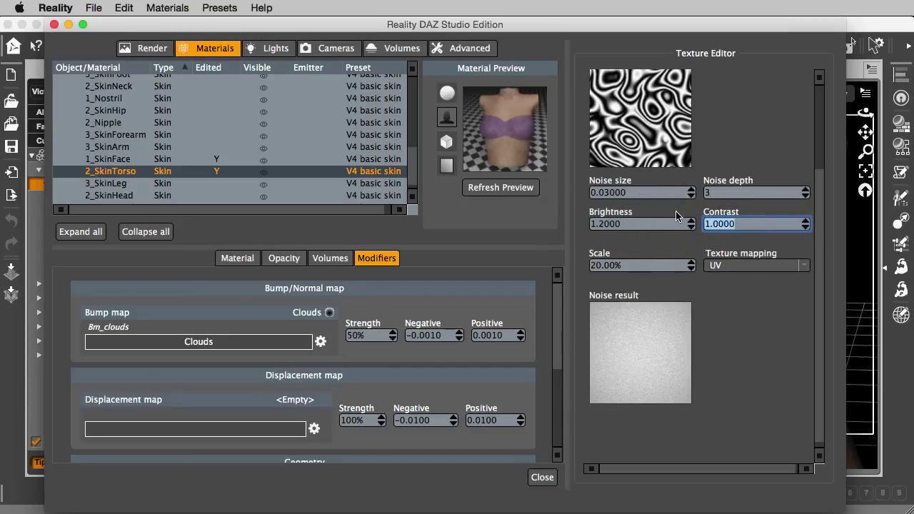
{"action": "type", "text": "1.8"}
{"action": "key", "text": "Tab"}
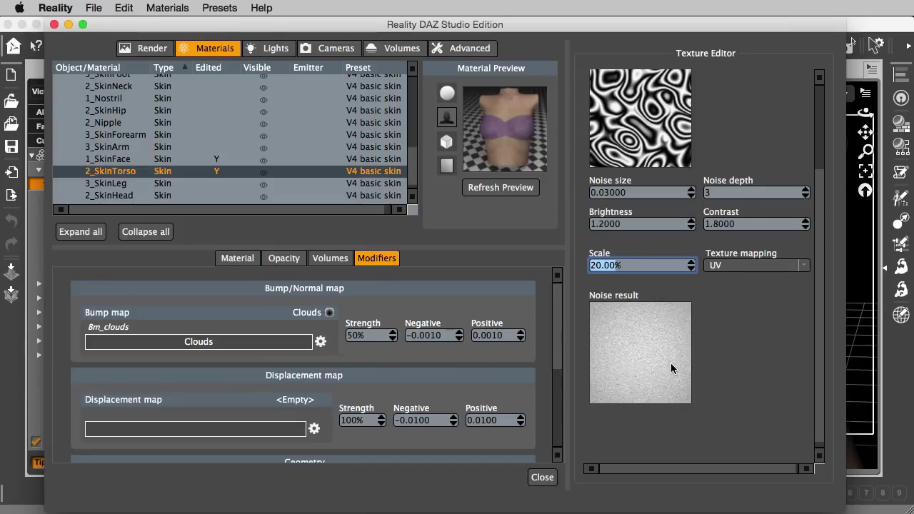
{"action": "left_click_drag", "start_coordinate": [821, 174], "coordinate": [834, 85]}
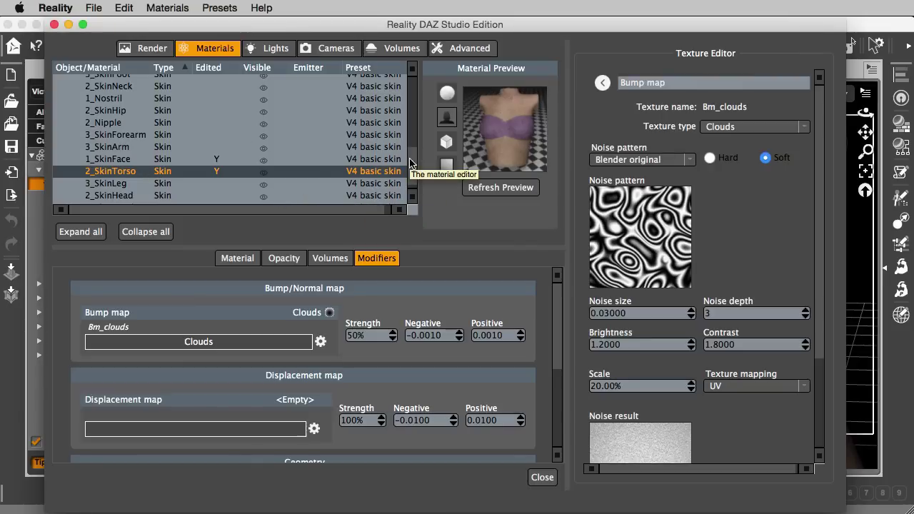
{"action": "left_click_drag", "start_coordinate": [412, 162], "coordinate": [409, 169]}
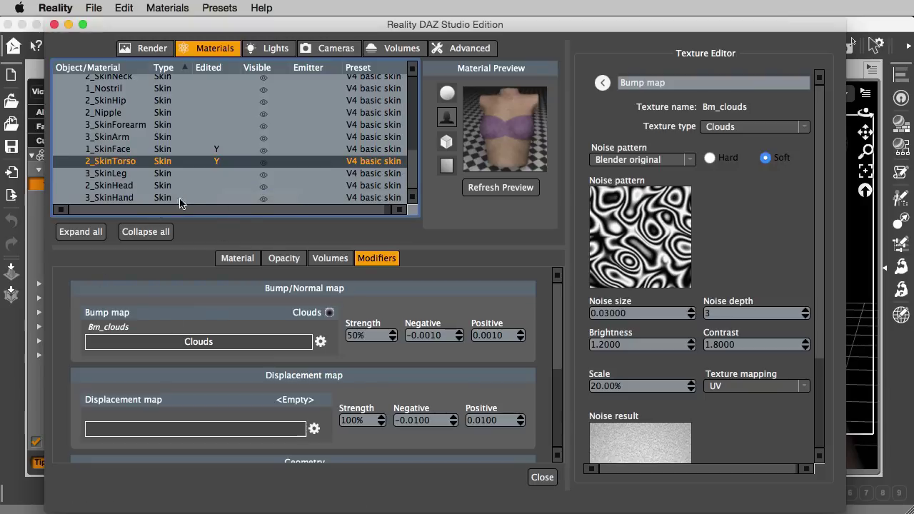
{"action": "left_click", "coordinate": [182, 174]}
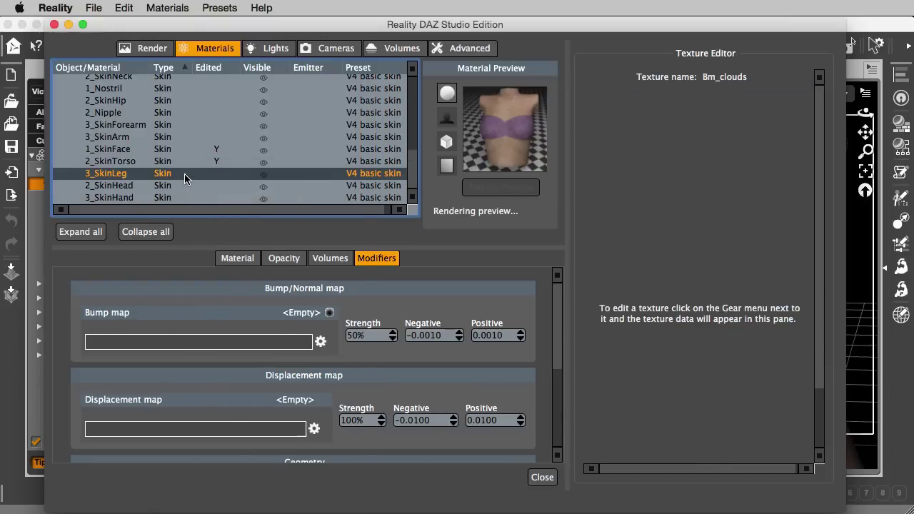
{"action": "right_click", "coordinate": [186, 173]}
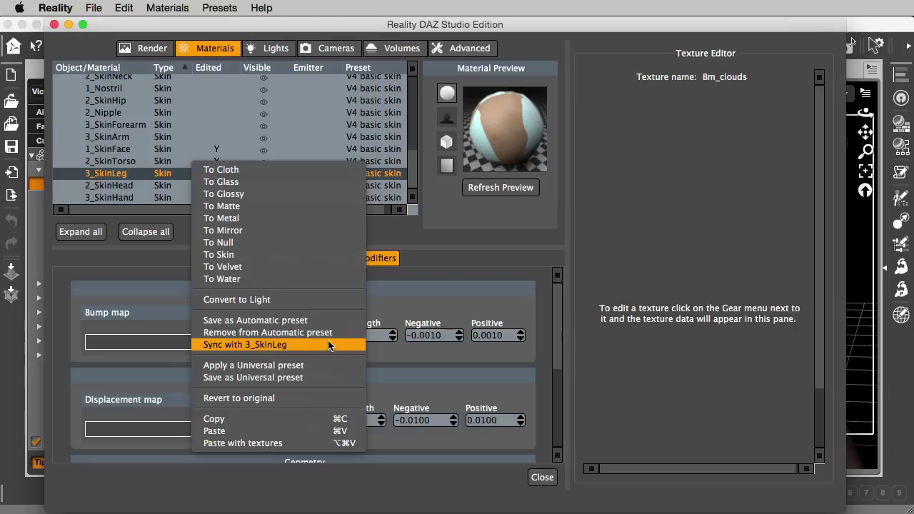
{"action": "left_click", "coordinate": [447, 241]}
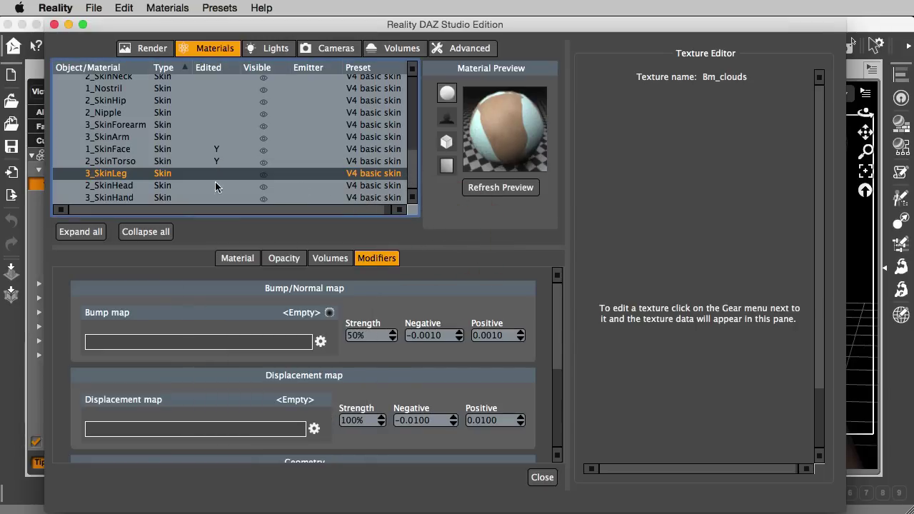
Step: Copy the Clouds bump map from 2_SkinTorso, paste it as 3_SkinLeg's bump map and show its texture settings
{"action": "left_click", "coordinate": [178, 161]}
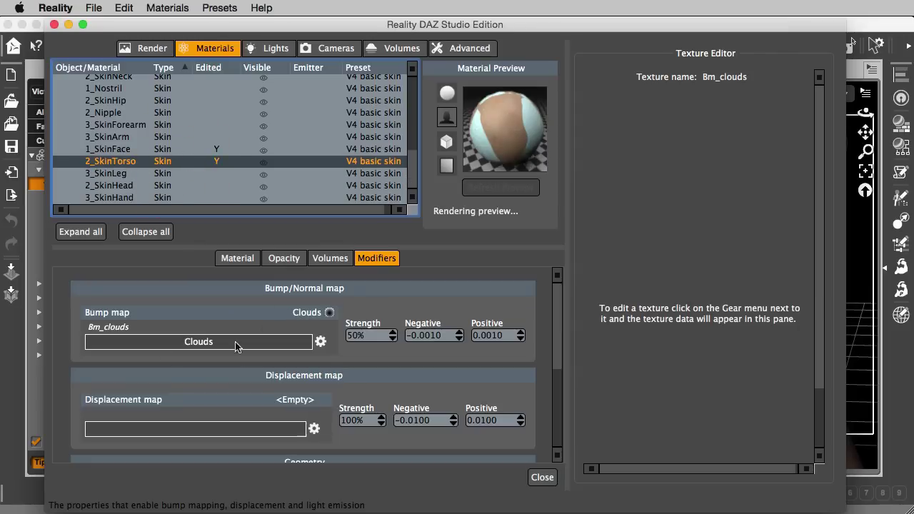
{"action": "left_click", "coordinate": [321, 343]}
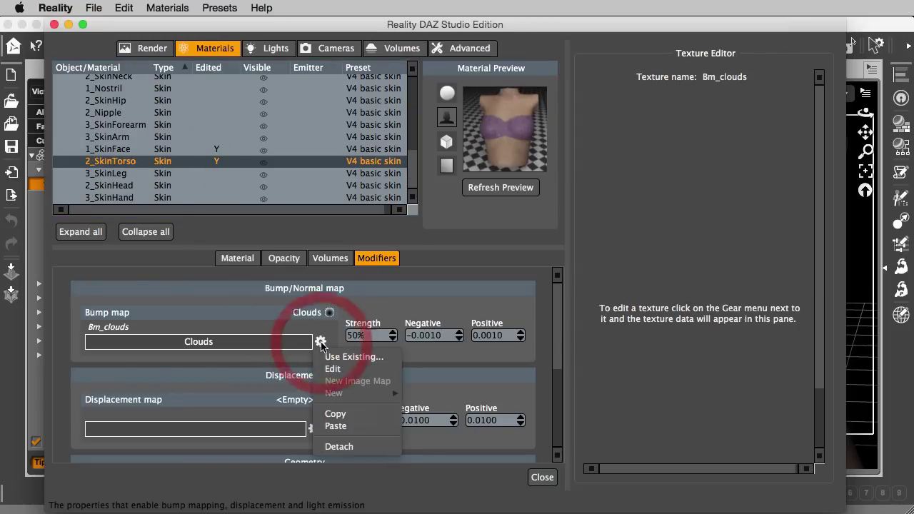
{"action": "left_click", "coordinate": [372, 416]}
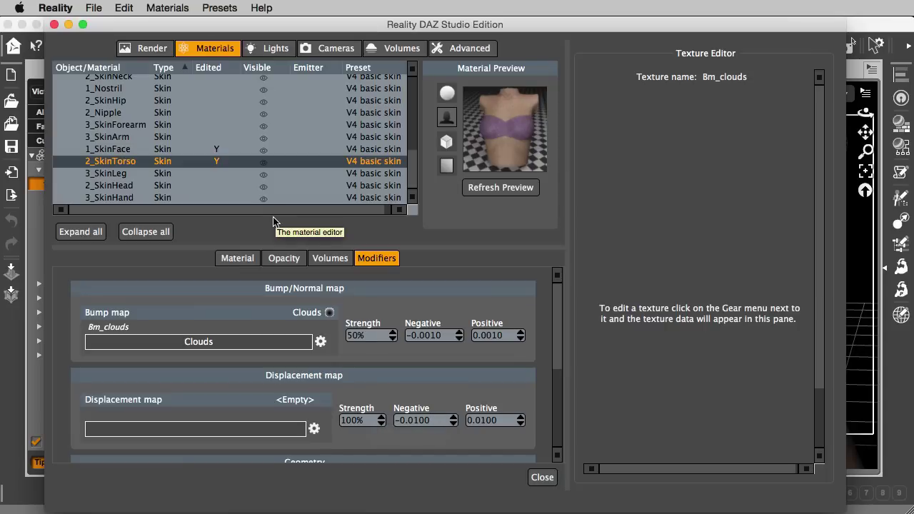
{"action": "left_click", "coordinate": [171, 177]}
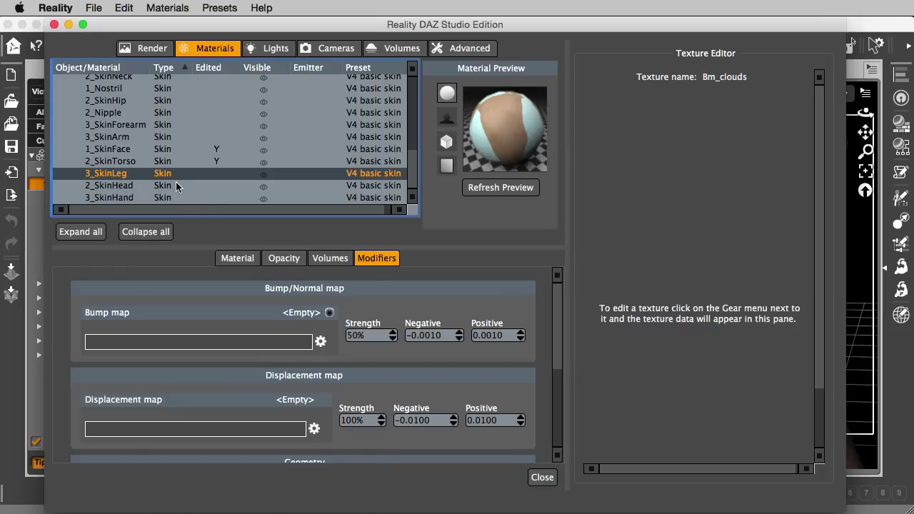
{"action": "left_click", "coordinate": [320, 341]}
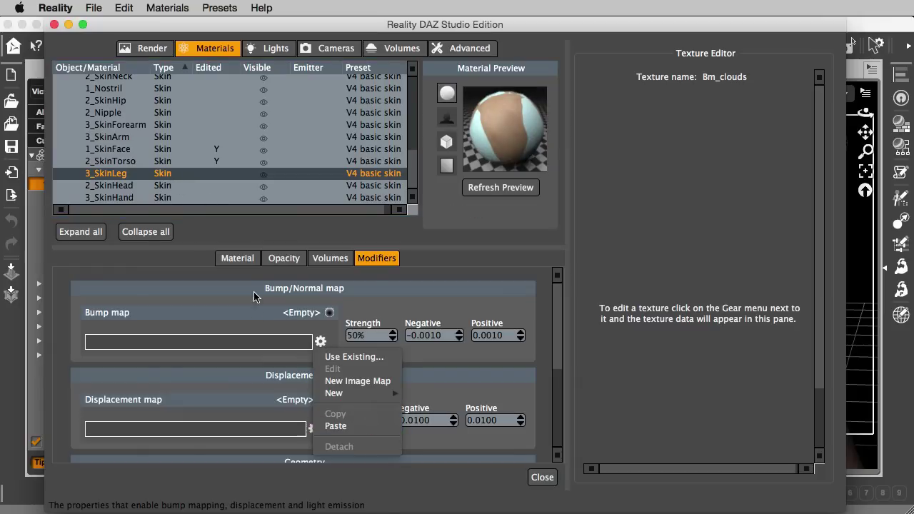
{"action": "left_click", "coordinate": [368, 429]}
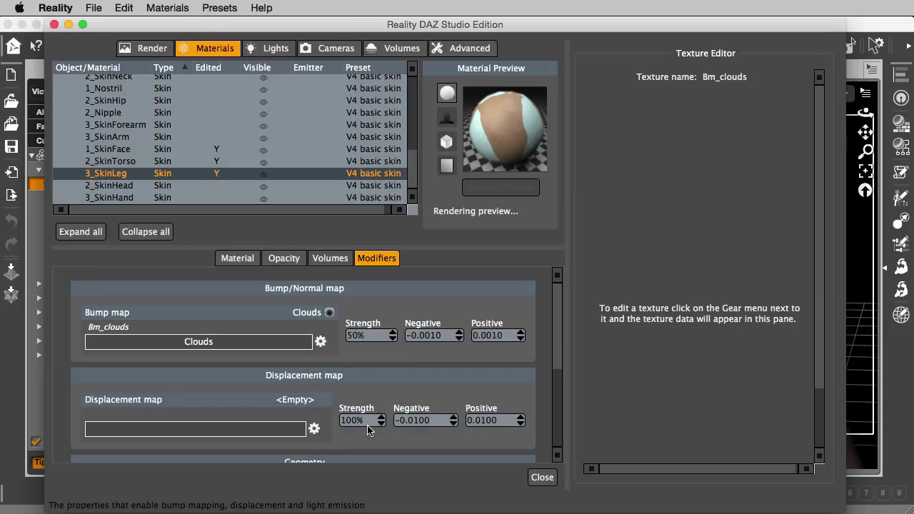
{"action": "left_click", "coordinate": [264, 343]}
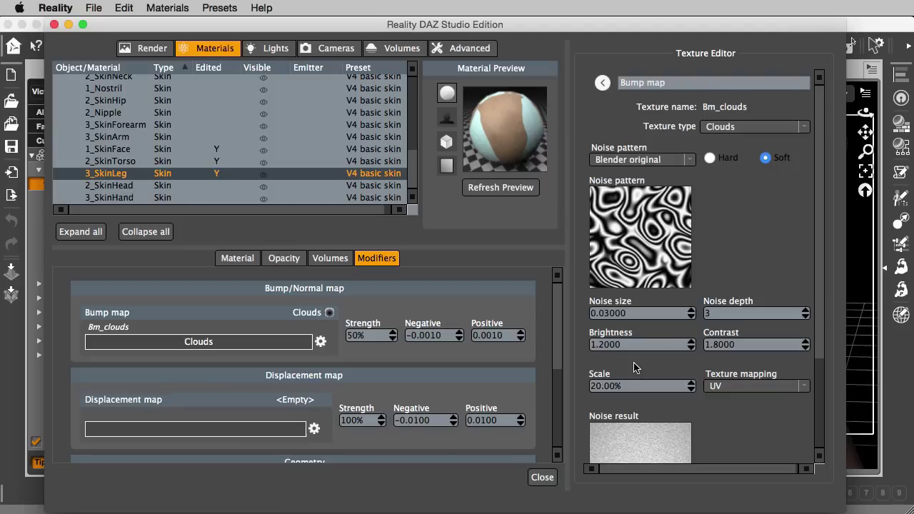
Step: Paste the copied Clouds bump map into all skin materials from 3_SkinFoot to 3_SkinHand, leaving 2_SkinTorso and 3_SkinLeg out of the selection
{"action": "scroll", "coordinate": [419, 152], "scroll_direction": "up", "scroll_amount": 2}
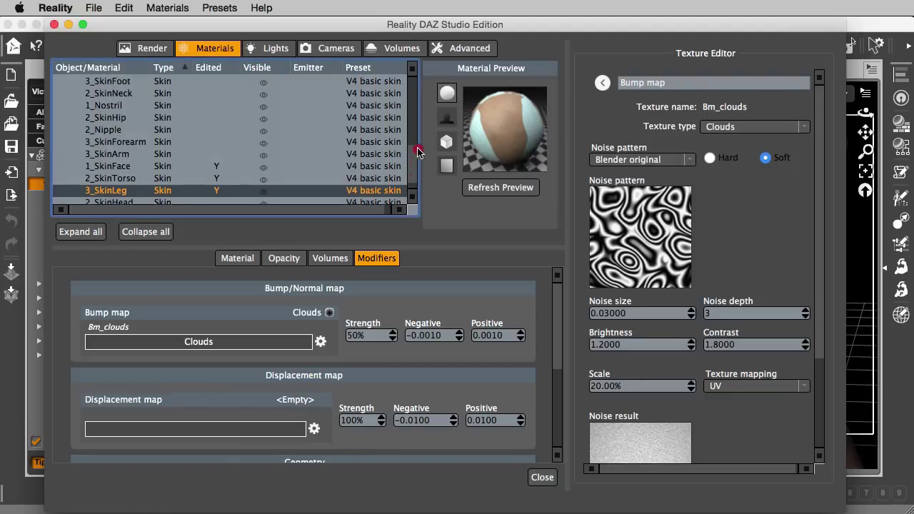
{"action": "scroll", "coordinate": [419, 152], "scroll_direction": "up", "scroll_amount": 3}
{"action": "left_click", "coordinate": [185, 117]}
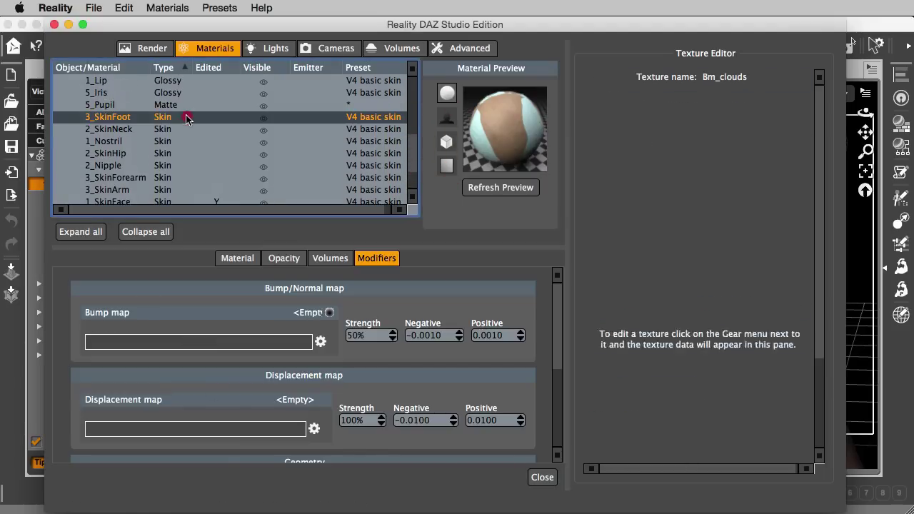
{"action": "left_click_drag", "start_coordinate": [411, 138], "coordinate": [411, 163]}
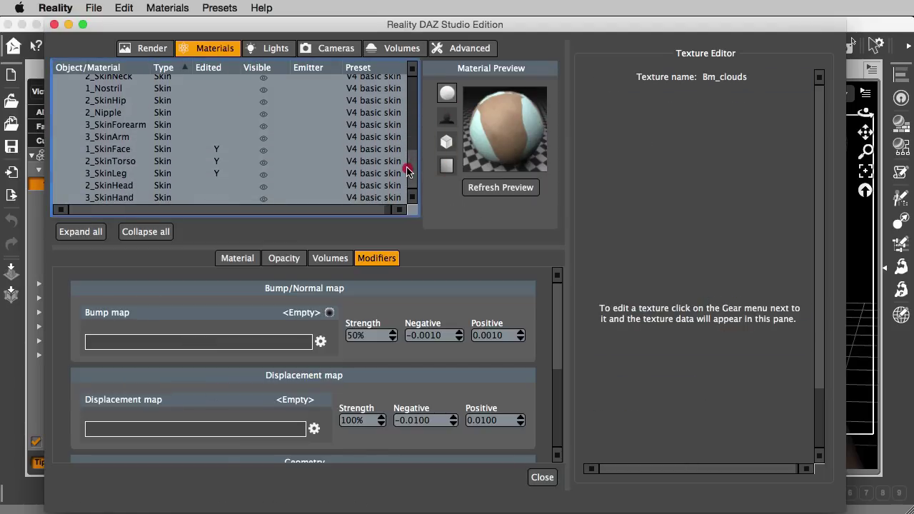
{"action": "left_click", "coordinate": [178, 198], "text": "shift"}
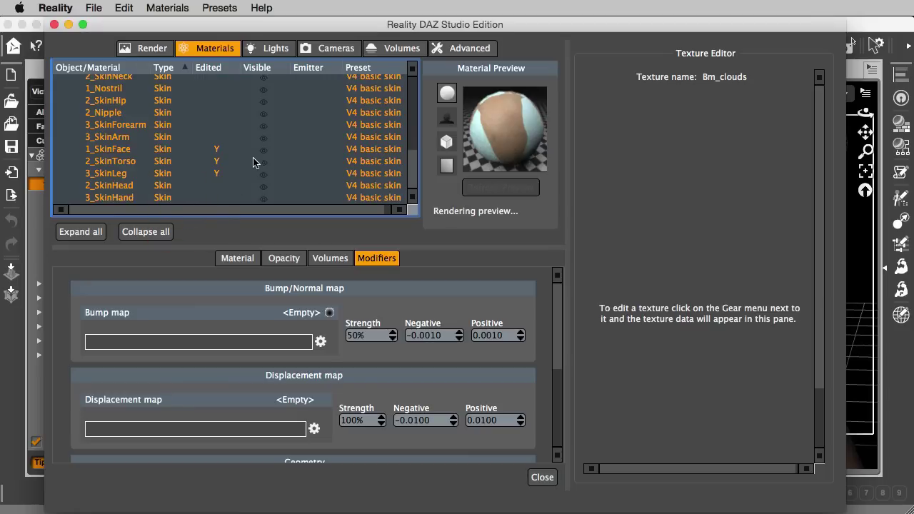
{"action": "left_click", "coordinate": [173, 175]}
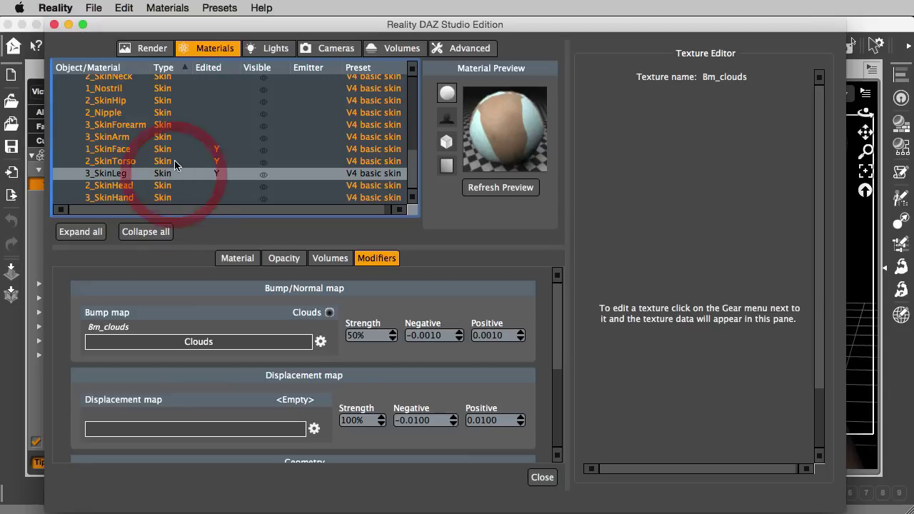
{"action": "left_click", "coordinate": [167, 162], "text": "shift"}
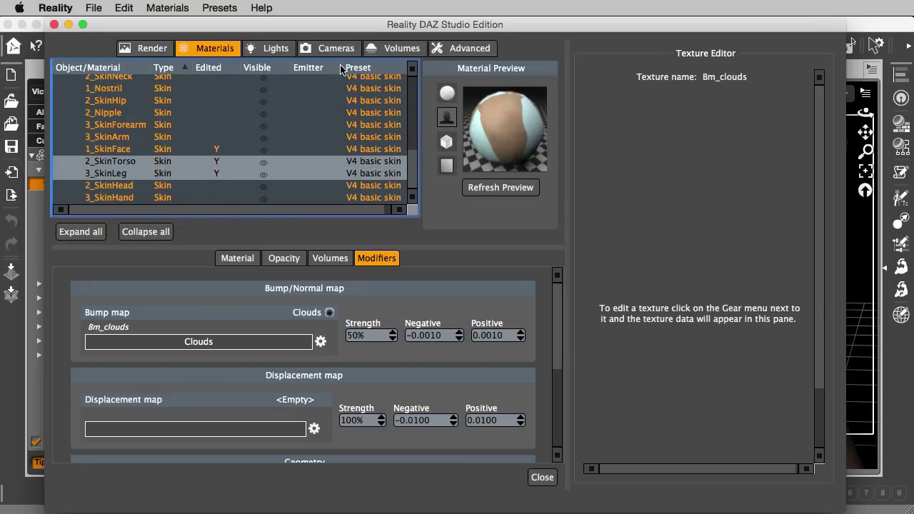
{"action": "left_click_drag", "start_coordinate": [414, 163], "coordinate": [428, 102]}
{"action": "left_click", "coordinate": [191, 108]}
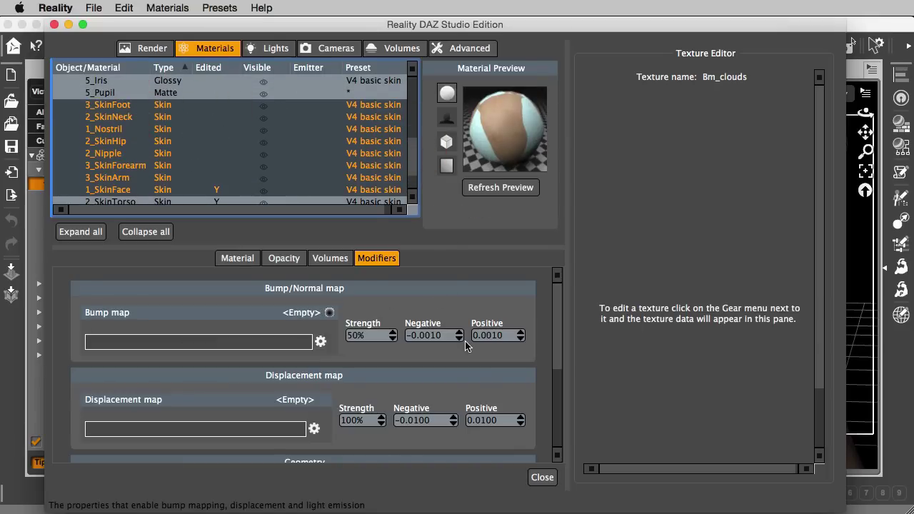
{"action": "left_click", "coordinate": [320, 342]}
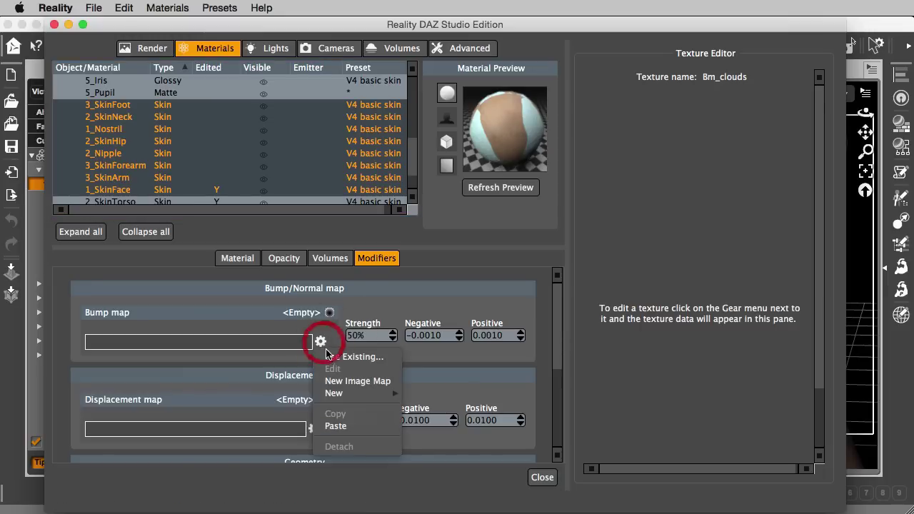
{"action": "mouse_move", "coordinate": [361, 393]}
{"action": "left_click", "coordinate": [361, 427]}
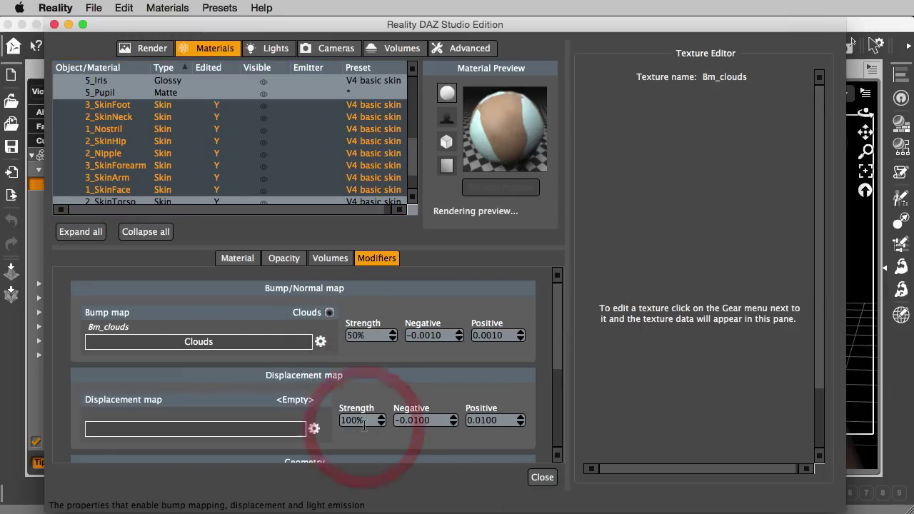
{"action": "left_click", "coordinate": [184, 119]}
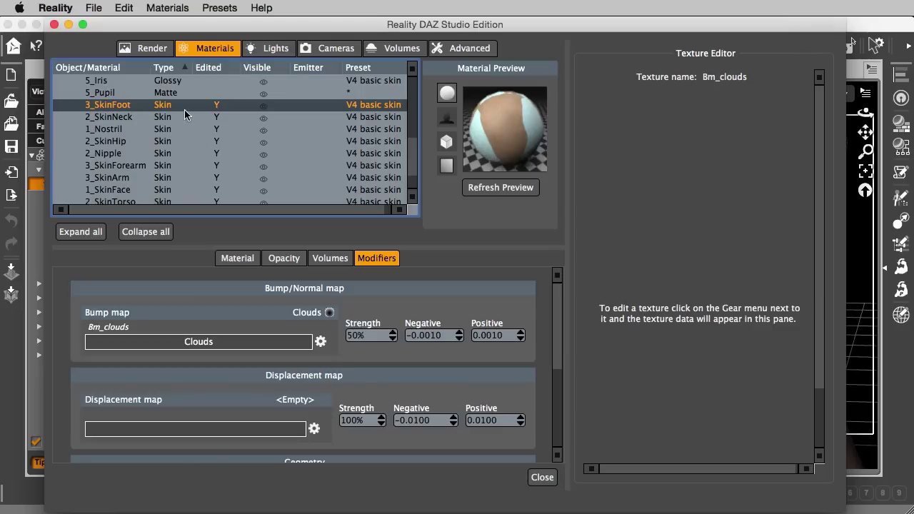
Step: Check the pasted Clouds bump map on the skin materials from 2_SkinNeck to 3_SkinForearm and show 1_Nostril's texture settings
{"action": "left_click", "coordinate": [184, 120]}
{"action": "key", "text": "Down"}
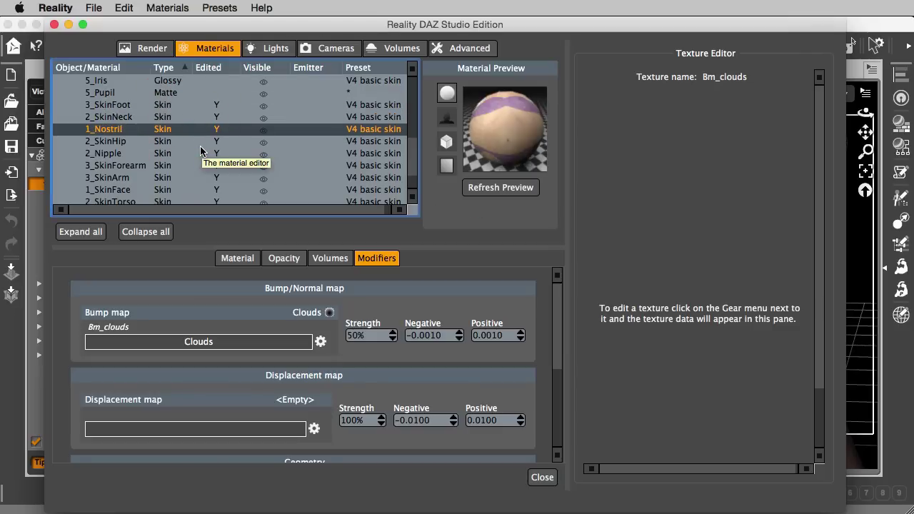
{"action": "key", "text": "Down"}
{"action": "key", "text": "Down"}
{"action": "key", "text": "Down"}
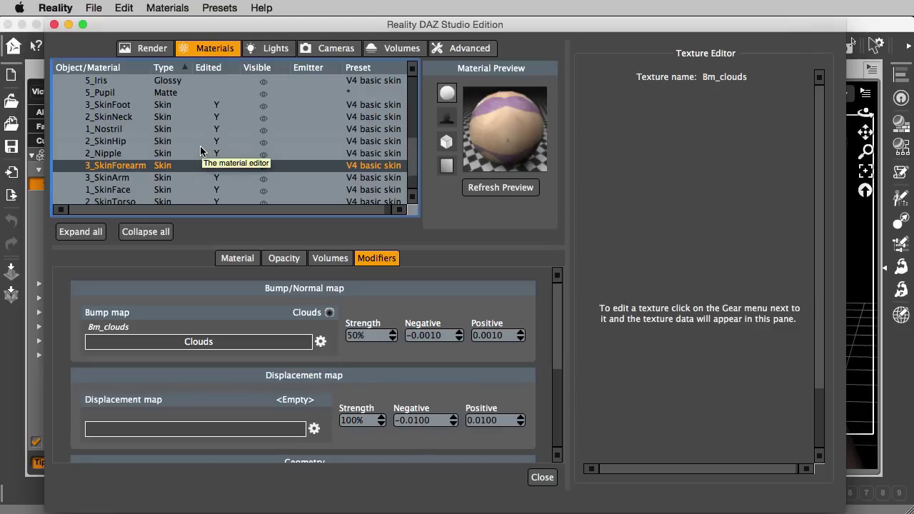
{"action": "key", "text": "Up"}
{"action": "key", "text": "Up"}
{"action": "key", "text": "Up"}
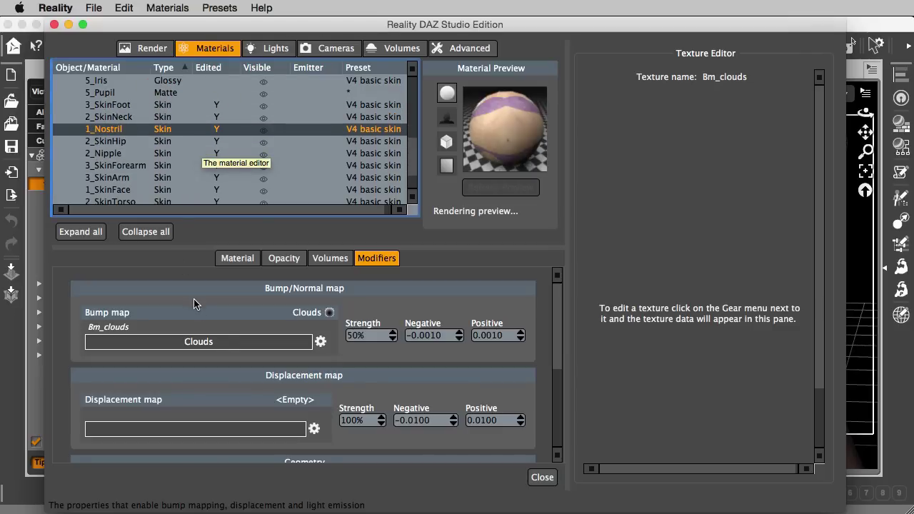
{"action": "left_click", "coordinate": [225, 341]}
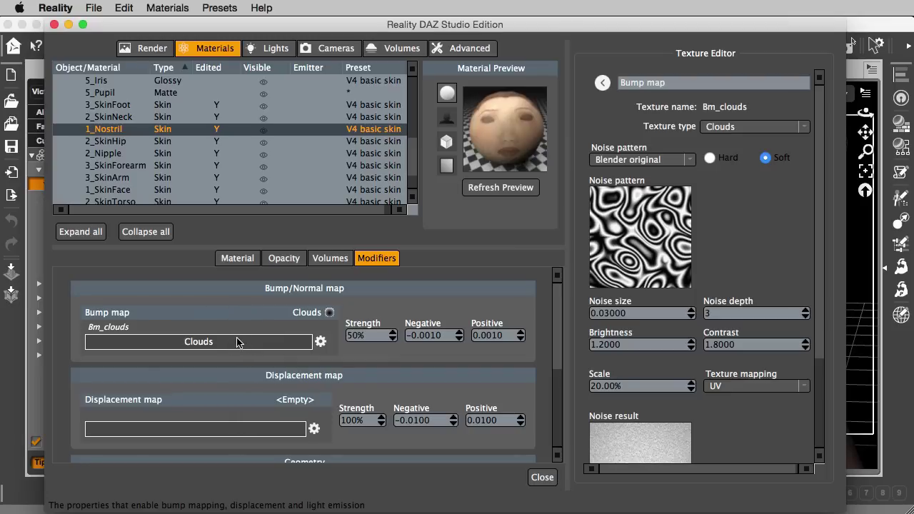
{"action": "left_click", "coordinate": [320, 341]}
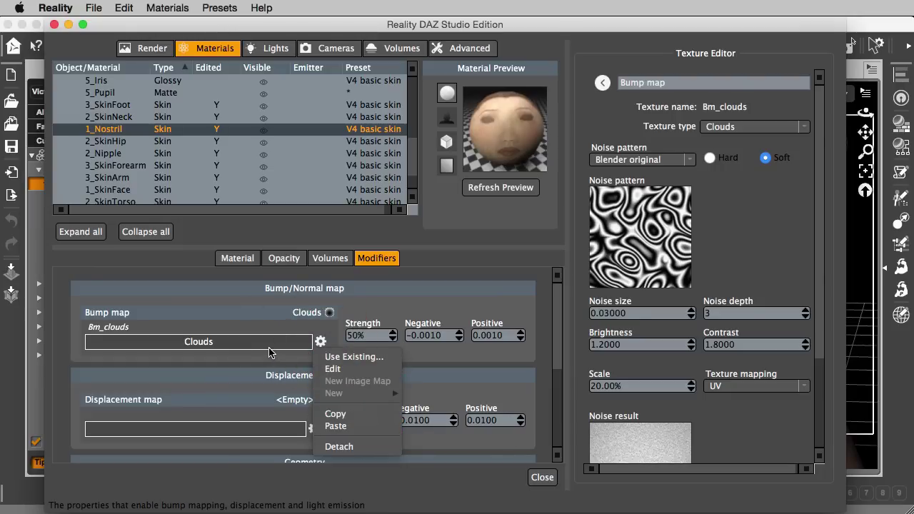
{"action": "left_click", "coordinate": [238, 312]}
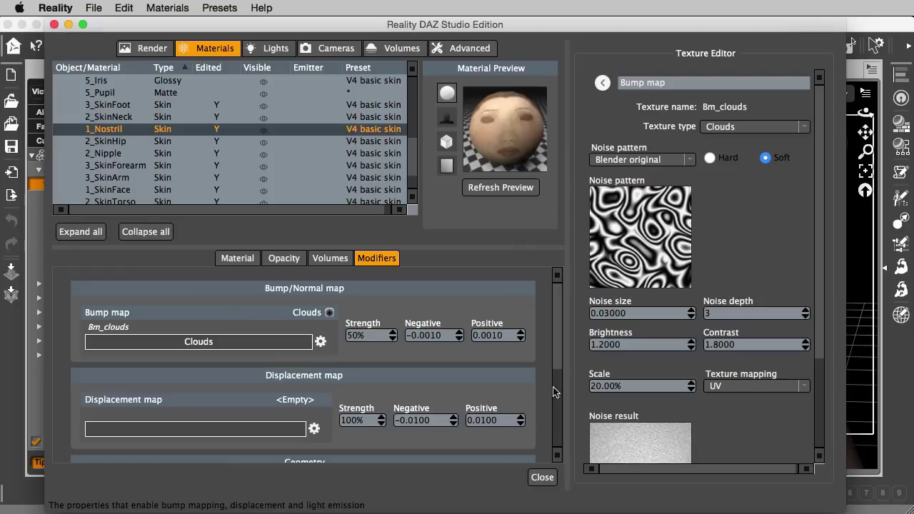
Step: Sort the materials list by object name and select Victoria 4.2's 1_SkinFace material
{"action": "left_click_drag", "start_coordinate": [413, 158], "coordinate": [414, 71]}
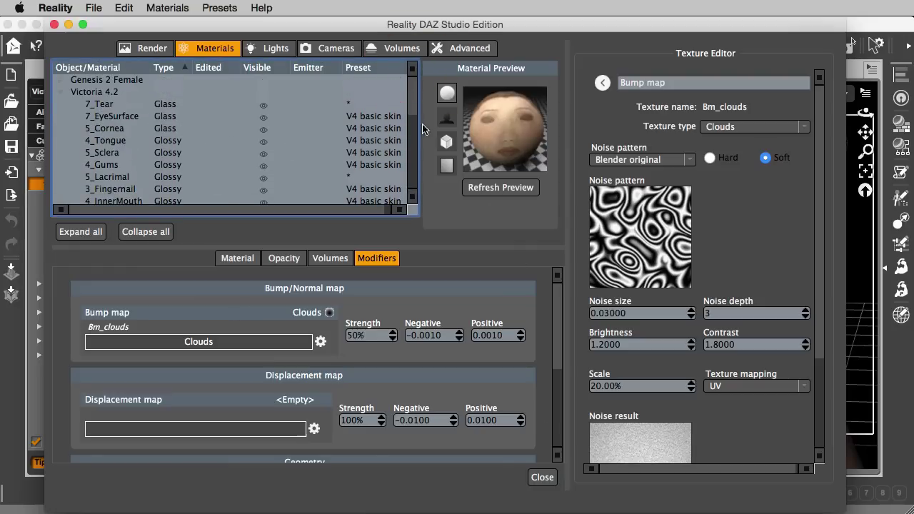
{"action": "left_click_drag", "start_coordinate": [413, 122], "coordinate": [413, 154]}
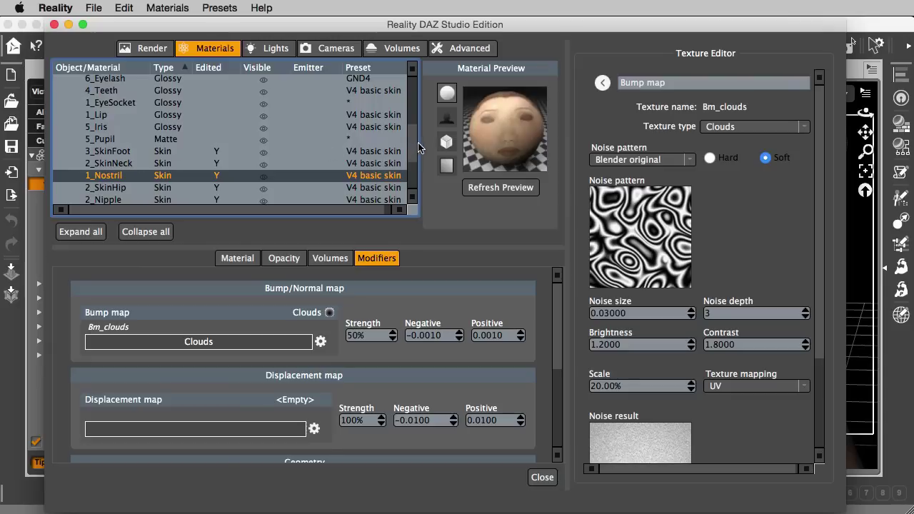
{"action": "left_click", "coordinate": [120, 69]}
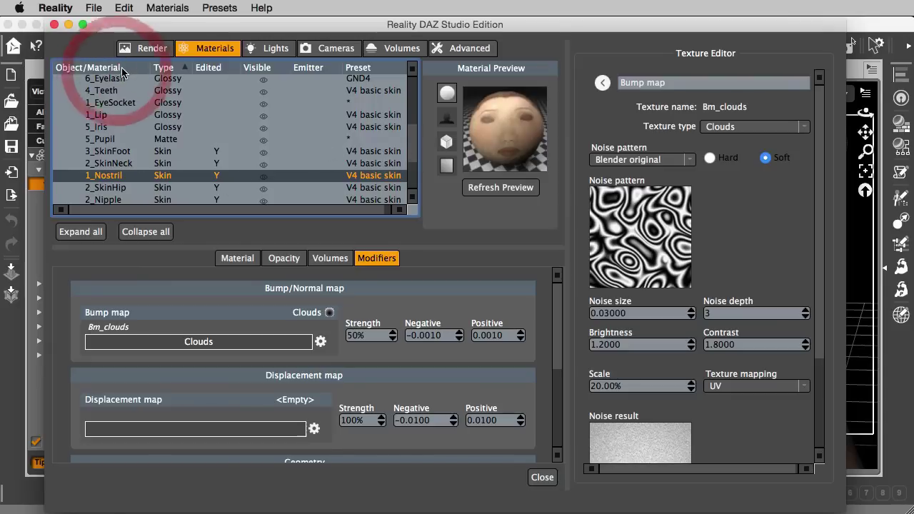
{"action": "left_click", "coordinate": [409, 145]}
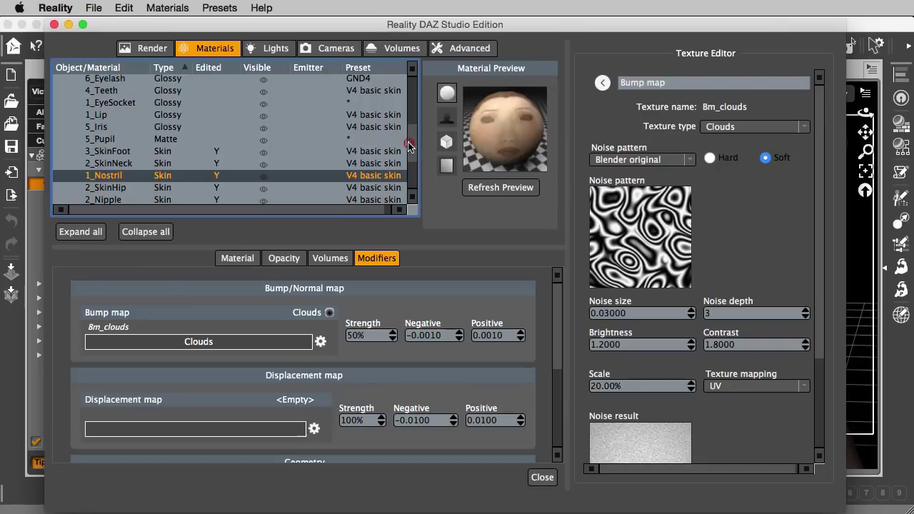
{"action": "left_click_drag", "start_coordinate": [409, 145], "coordinate": [412, 78]}
{"action": "left_click", "coordinate": [125, 73]}
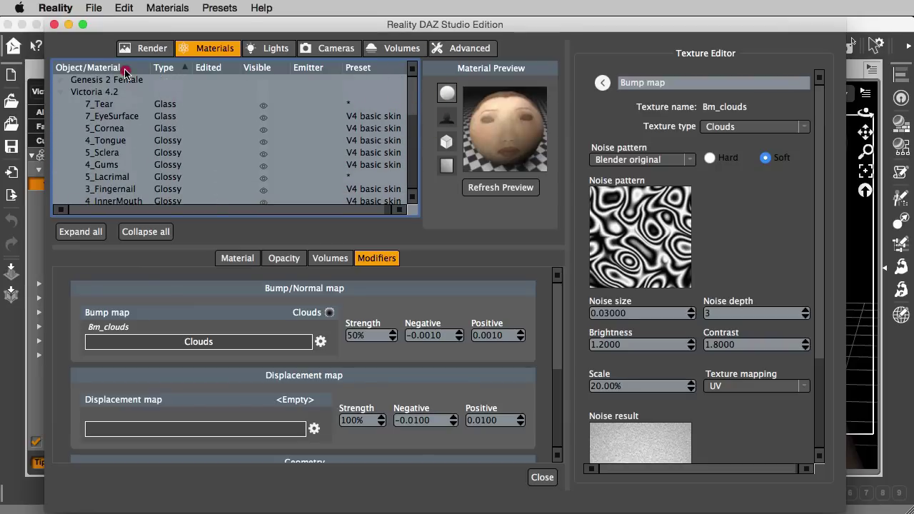
{"action": "left_click", "coordinate": [143, 156]}
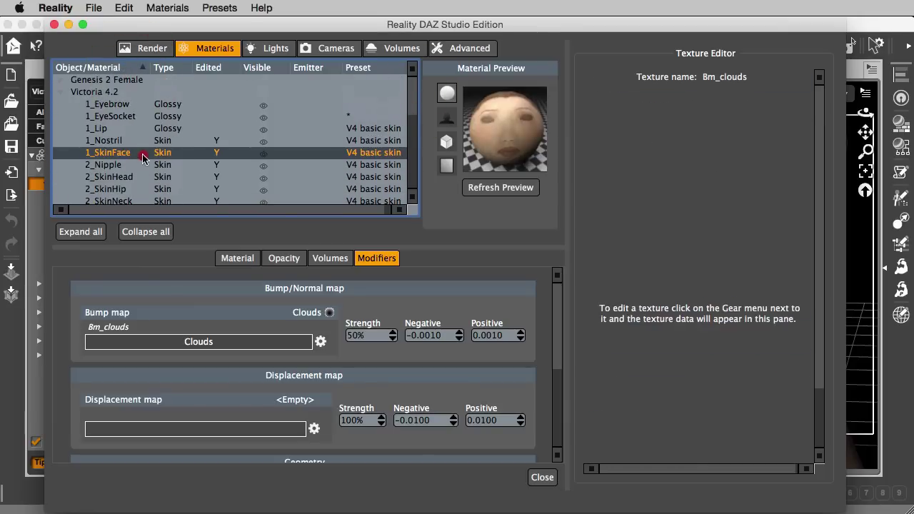
Step: Show 1_SkinFace's diffuse texture settings, inspect the V4SmplFaceM_BKN.jpg image map and return to the Mix texture
{"action": "left_click", "coordinate": [239, 258]}
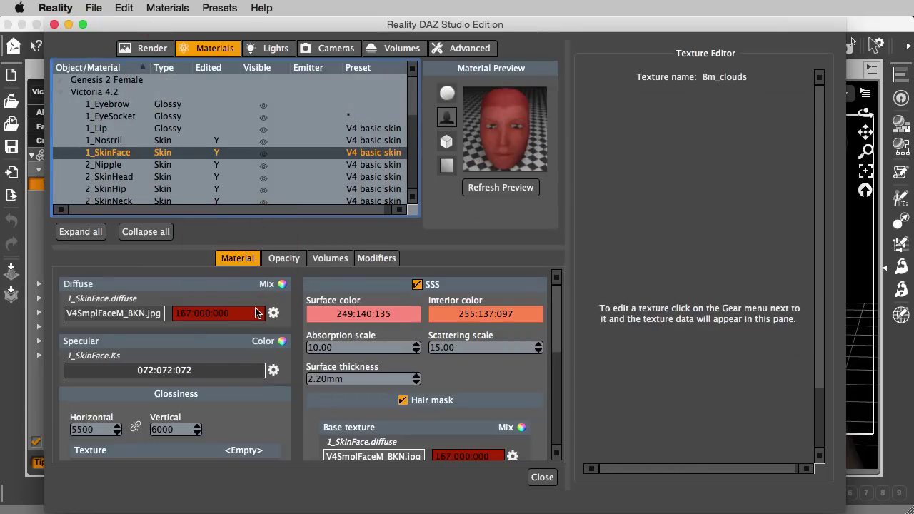
{"action": "left_click", "coordinate": [125, 314]}
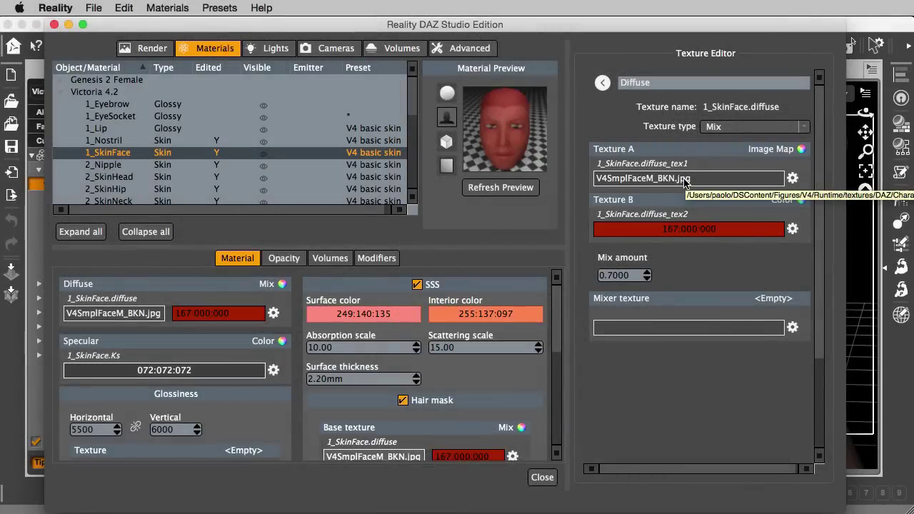
{"action": "double_click", "coordinate": [684, 178]}
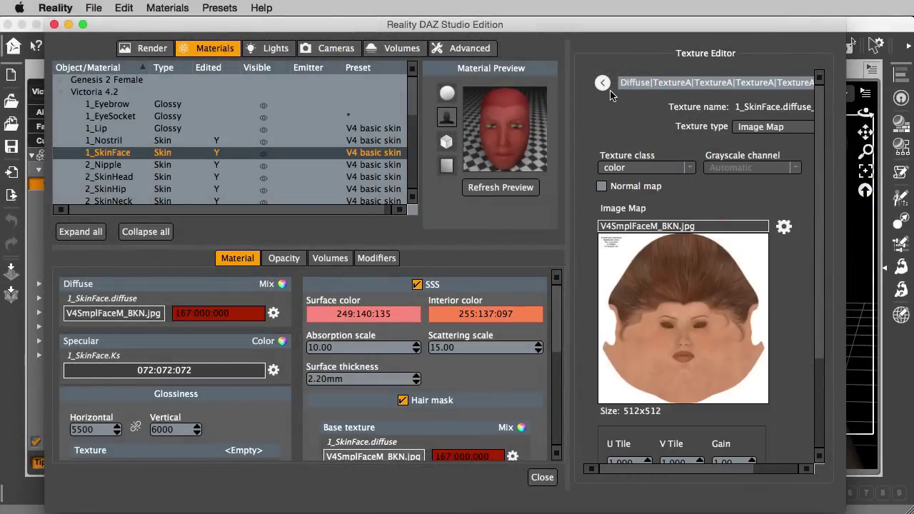
{"action": "left_click", "coordinate": [180, 321]}
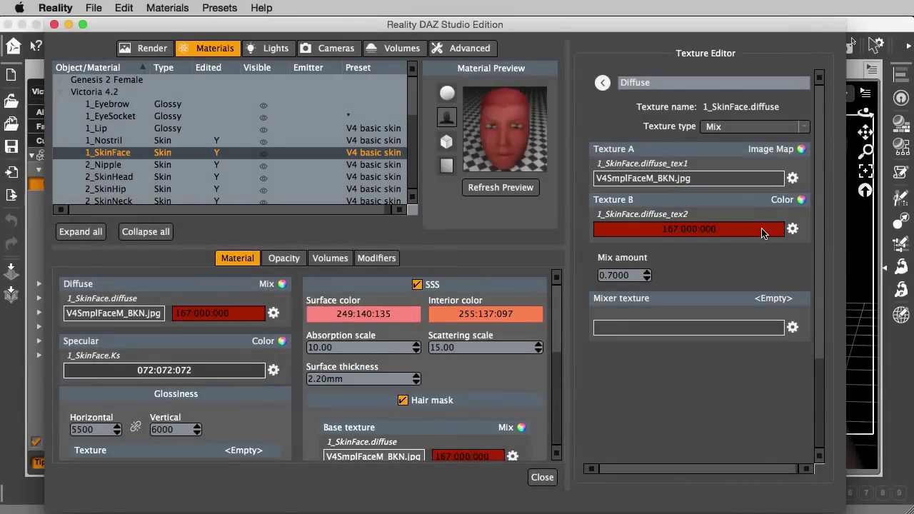
Step: Try mix amounts of 0 and 1 in the face's diffuse Mix texture to compare the image map with the red color
{"action": "double_click", "coordinate": [613, 275]}
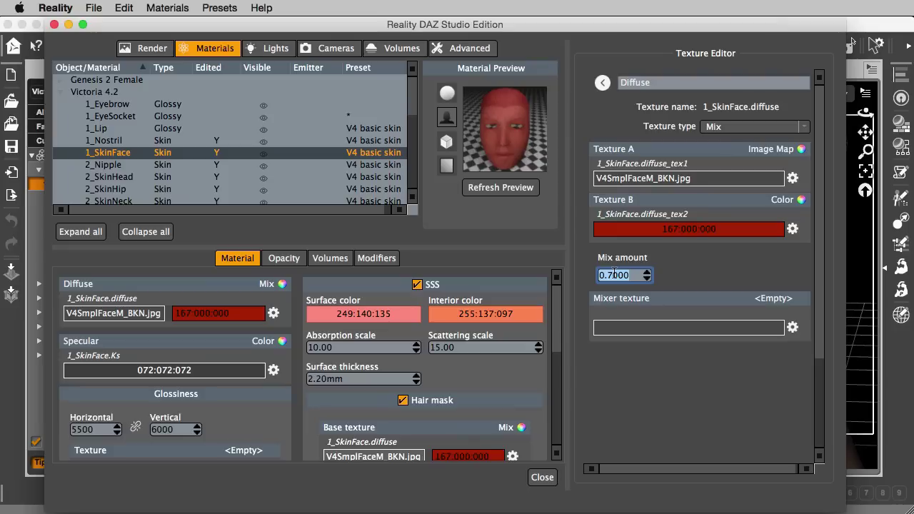
{"action": "type", "text": "0"}
{"action": "key", "text": "Return"}
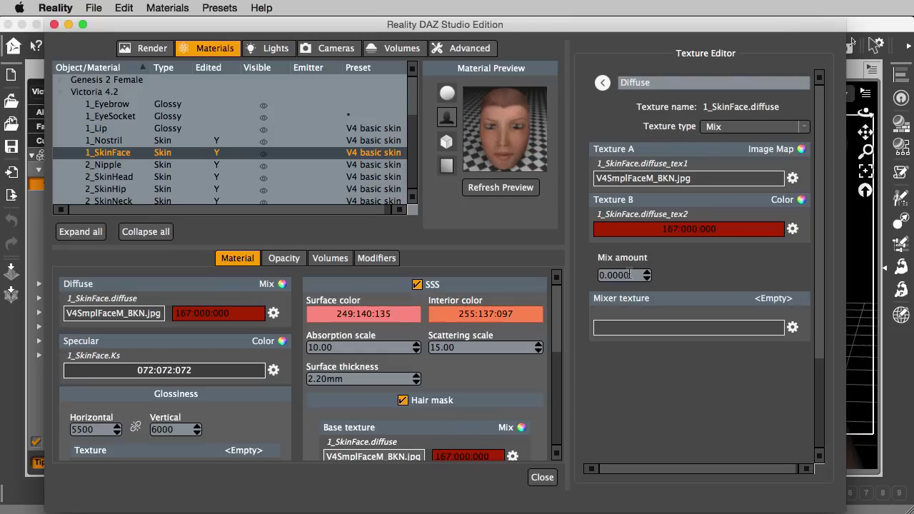
{"action": "double_click", "coordinate": [628, 275]}
{"action": "type", "text": "1"}
{"action": "key", "text": "Return"}
Step: Try a mix amount of 0.3 in the face's diffuse Mix texture, compare it with 0 and restore 0.3
{"action": "left_click", "coordinate": [647, 277]}
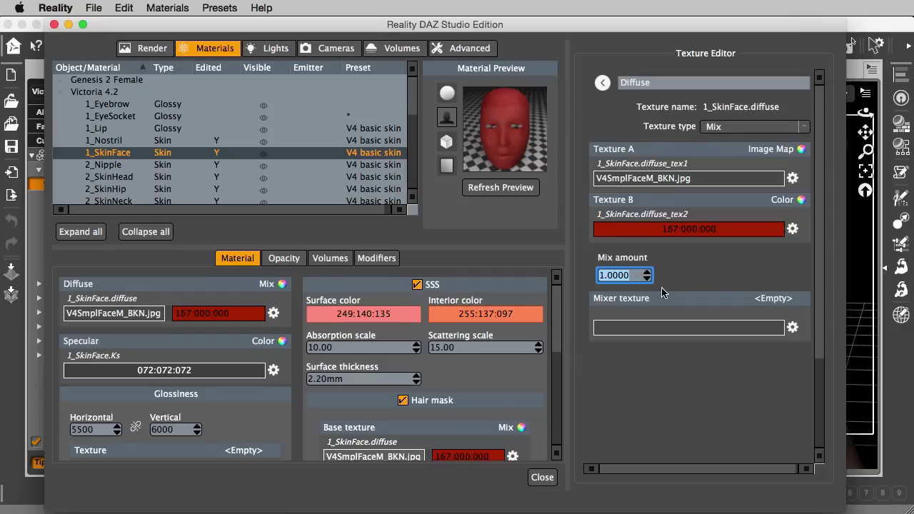
{"action": "type", "text": "0.3"}
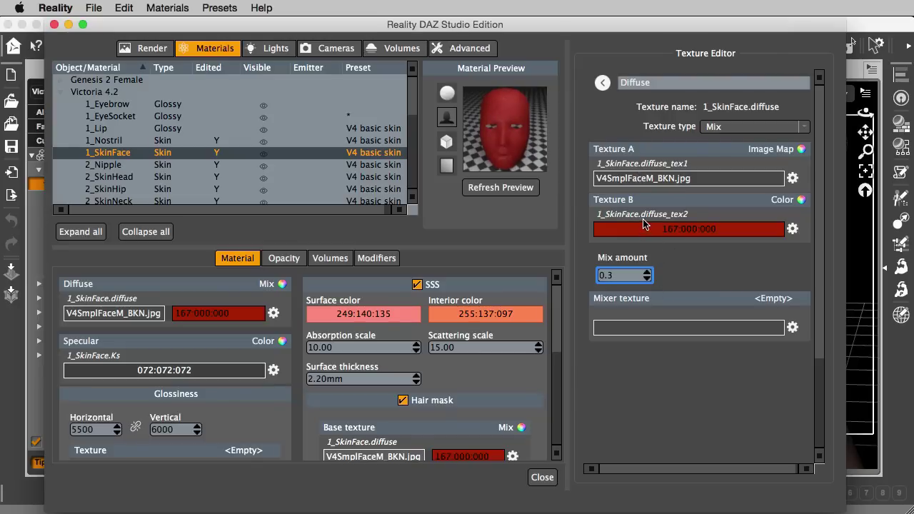
{"action": "key", "text": "Return"}
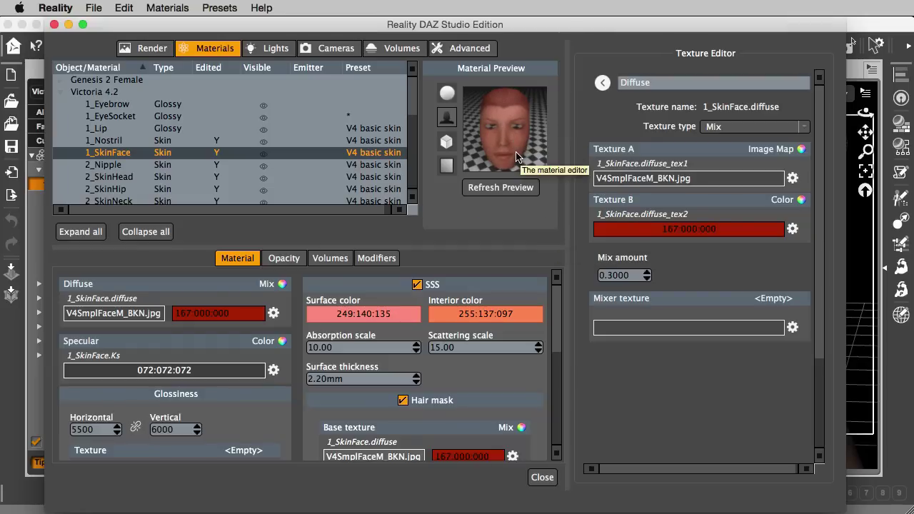
{"action": "left_click", "coordinate": [623, 276]}
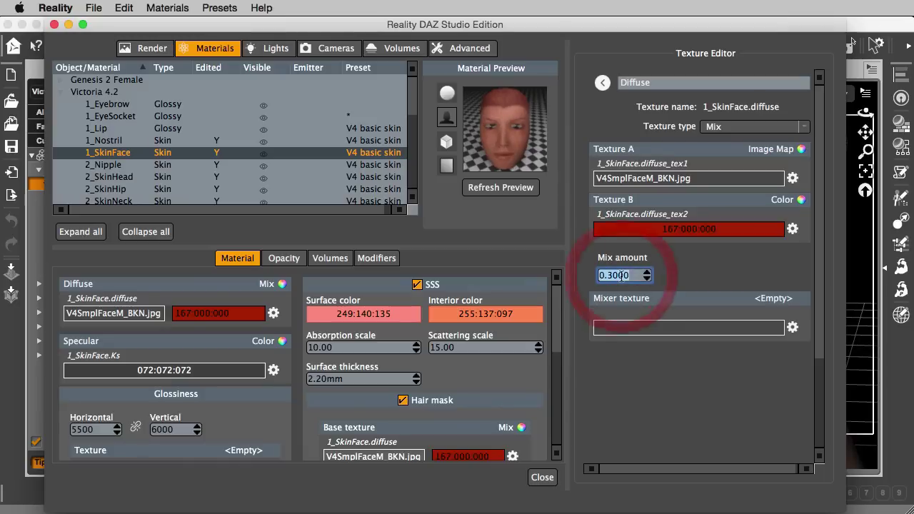
{"action": "type", "text": "0"}
{"action": "key", "text": "Return"}
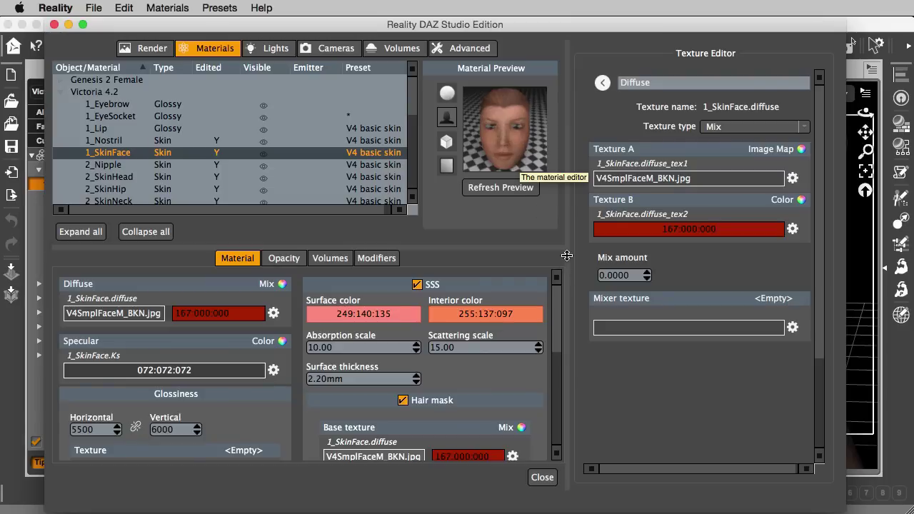
{"action": "left_click", "coordinate": [607, 275]}
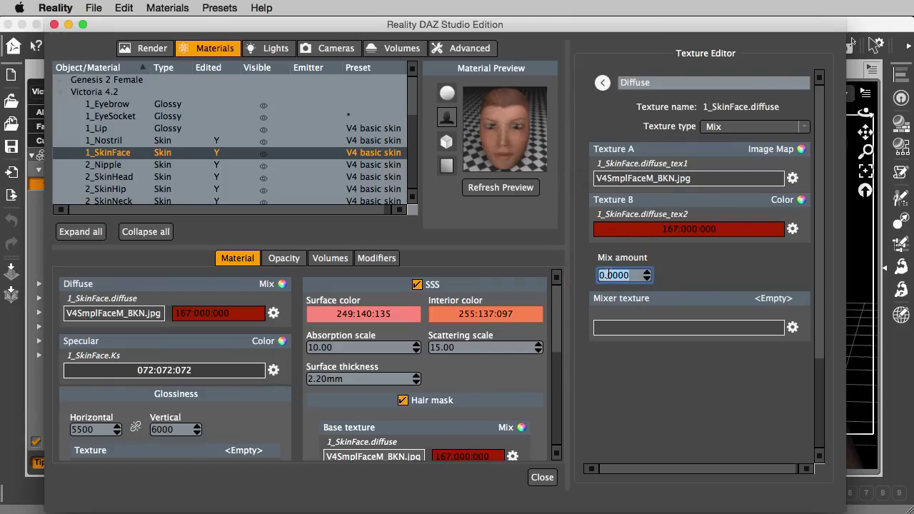
{"action": "type", "text": "0.3"}
{"action": "key", "text": "Return"}
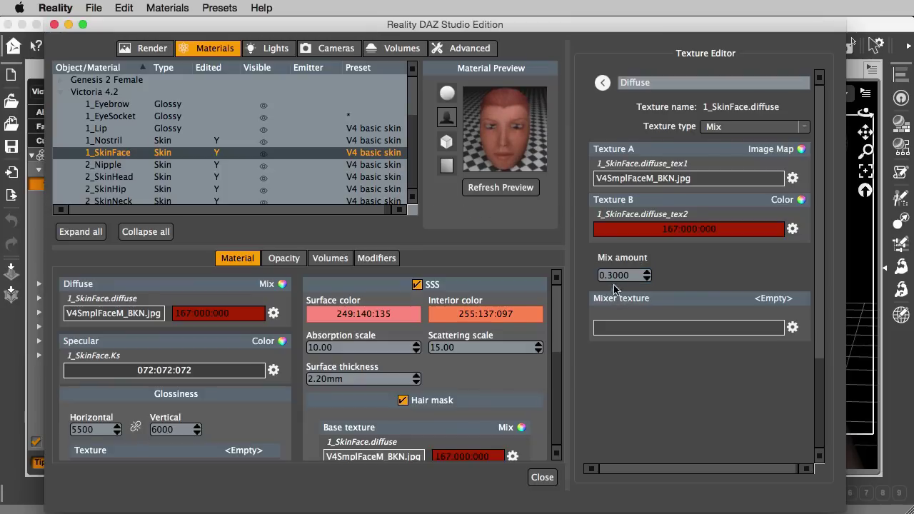
Step: Set the mix amount of the face's diffuse Mix texture to 0.7
{"action": "left_click", "coordinate": [610, 277]}
{"action": "type", "text": "0.7"}
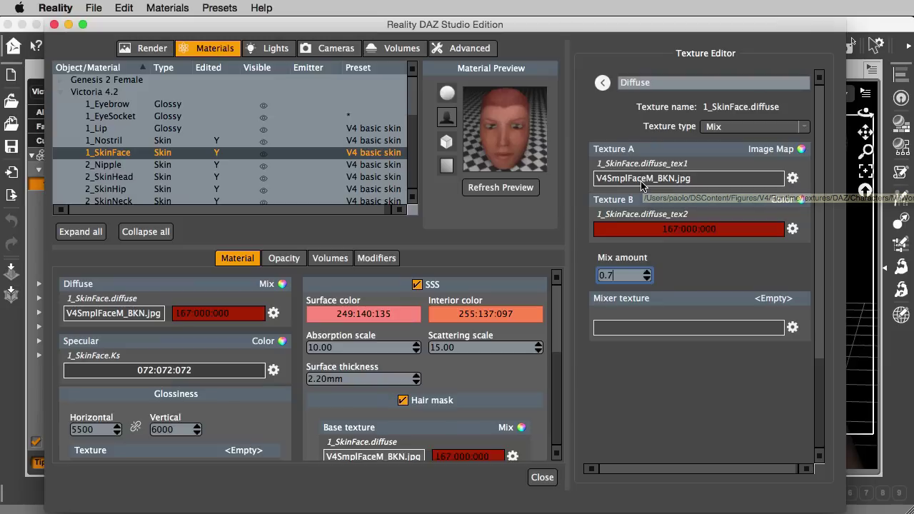
{"action": "key", "text": "Return"}
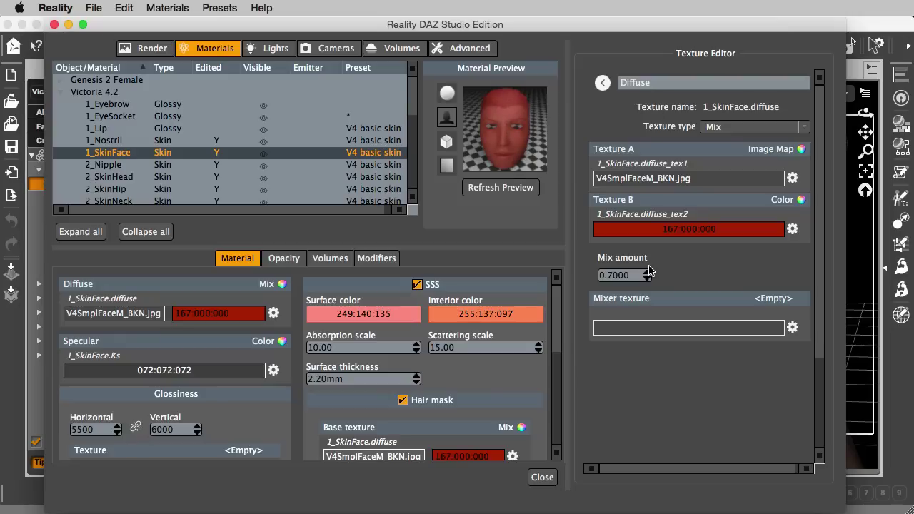
Step: Add a new Distorted Noise texture as the mixer texture of 1_SkinFace's diffuse Mix
{"action": "left_click", "coordinate": [793, 328]}
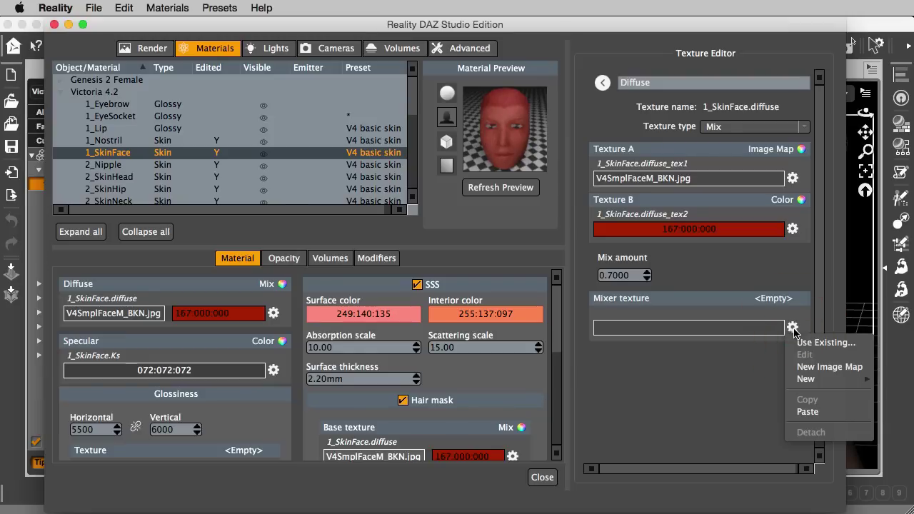
{"action": "mouse_move", "coordinate": [822, 382]}
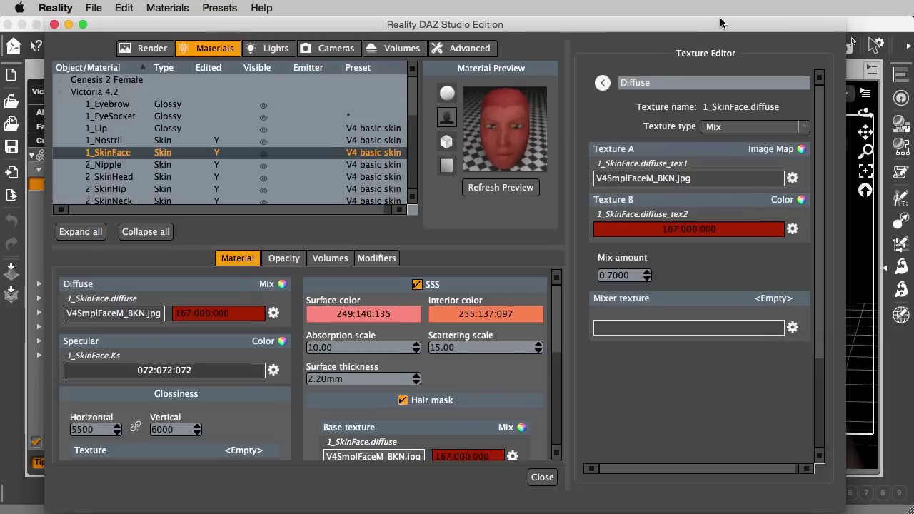
{"action": "left_click_drag", "start_coordinate": [720, 21], "coordinate": [633, 22]}
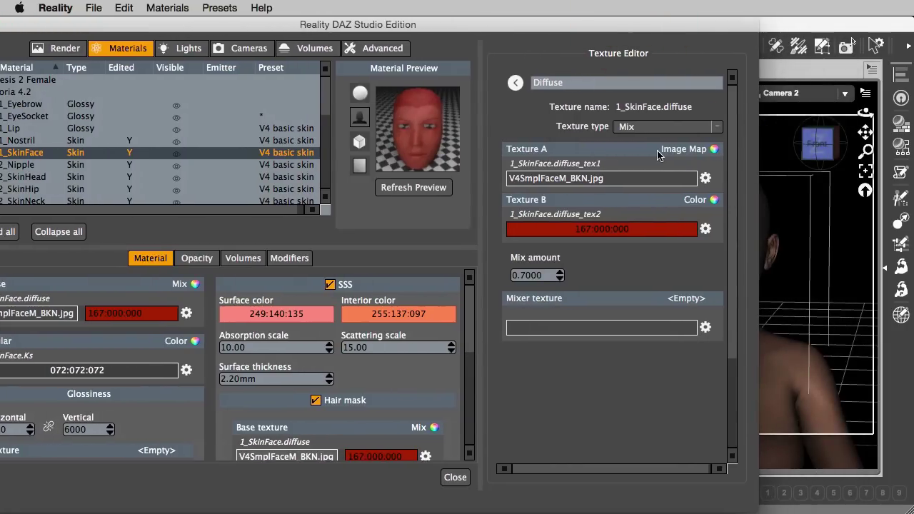
{"action": "left_click", "coordinate": [704, 331]}
{"action": "mouse_move", "coordinate": [743, 379]}
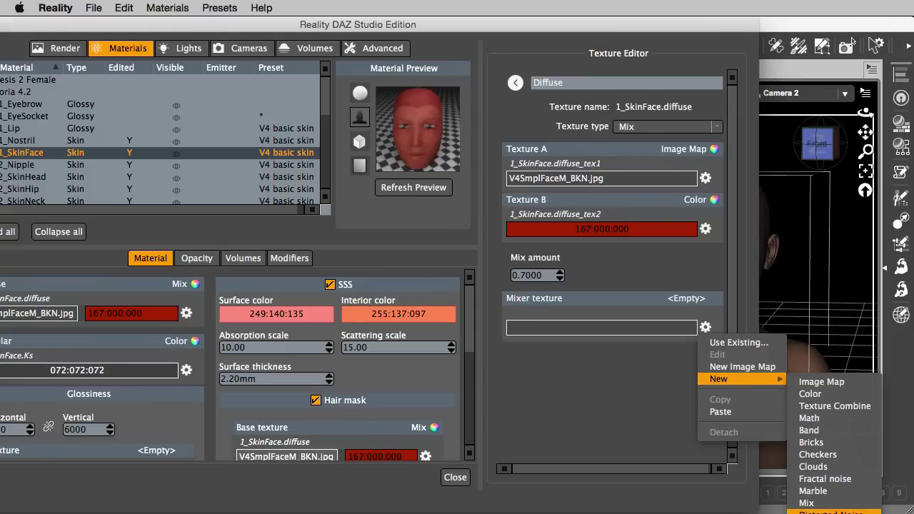
{"action": "left_click", "coordinate": [830, 511]}
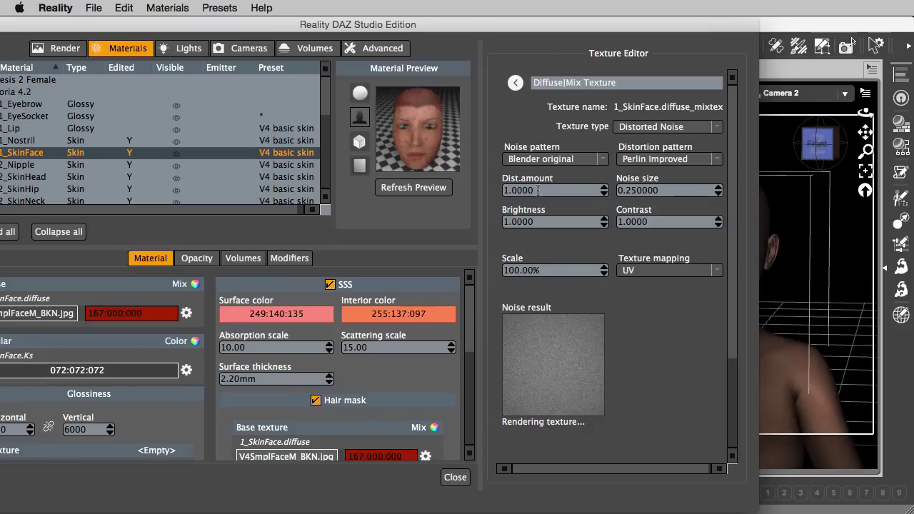
Step: Refresh the face's material preview and return to the diffuse Mix texture settings
{"action": "left_click_drag", "start_coordinate": [490, 31], "coordinate": [581, 30]}
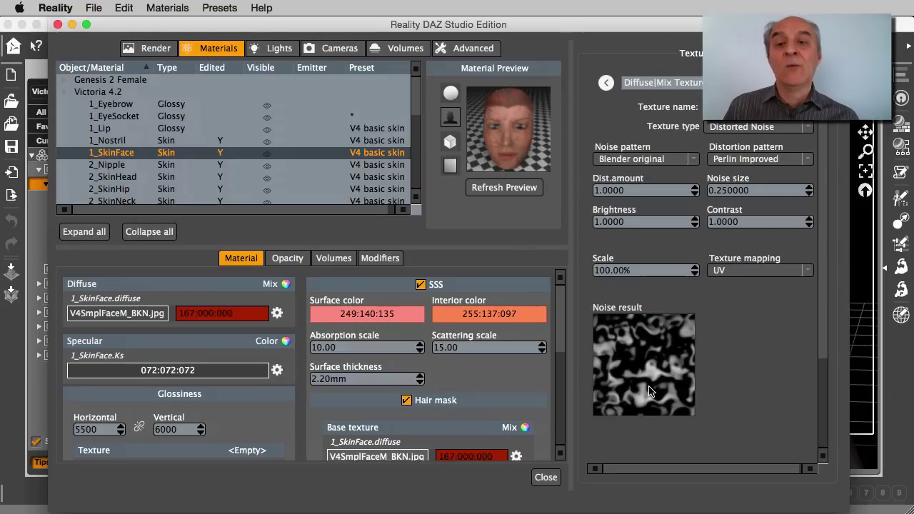
{"action": "left_click", "coordinate": [529, 189]}
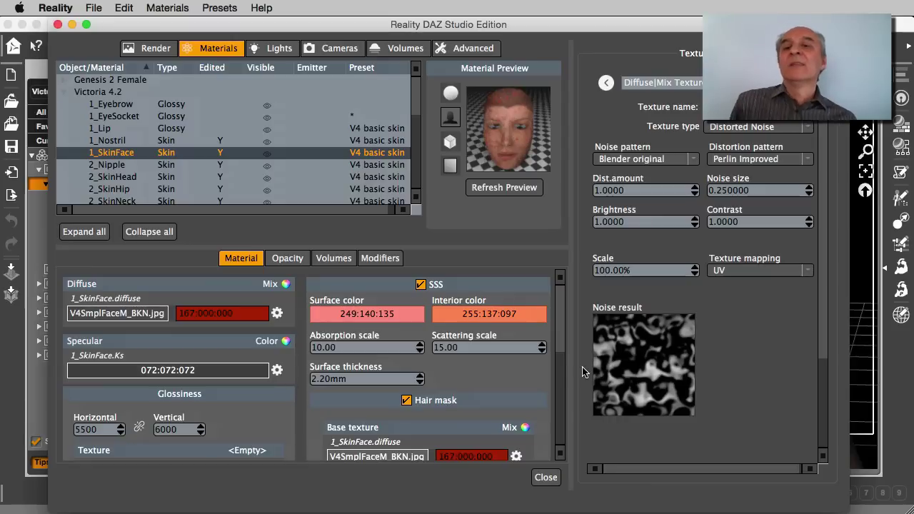
{"action": "left_click", "coordinate": [202, 313]}
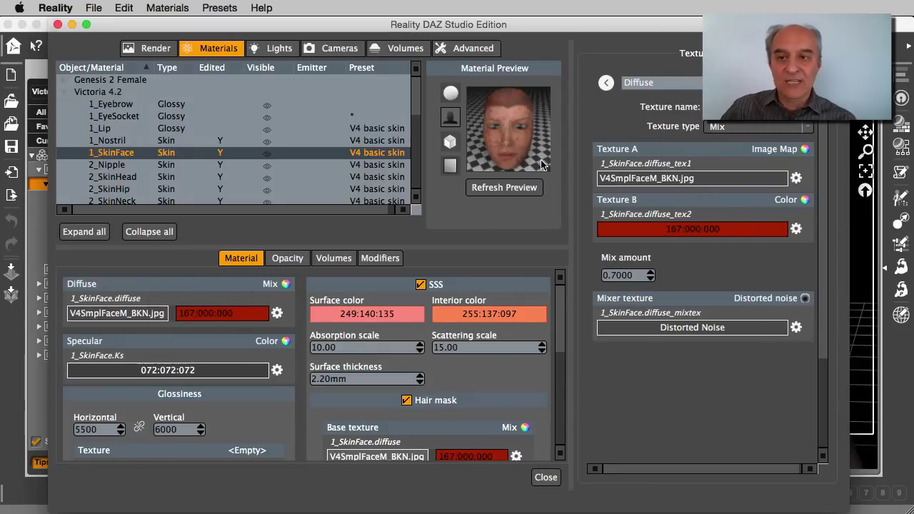
Step: Edit the Distorted Noise mixer texture of the face's diffuse Mix, setting its distortion amount to 4 and noise size to 0.05
{"action": "left_click", "coordinate": [692, 332]}
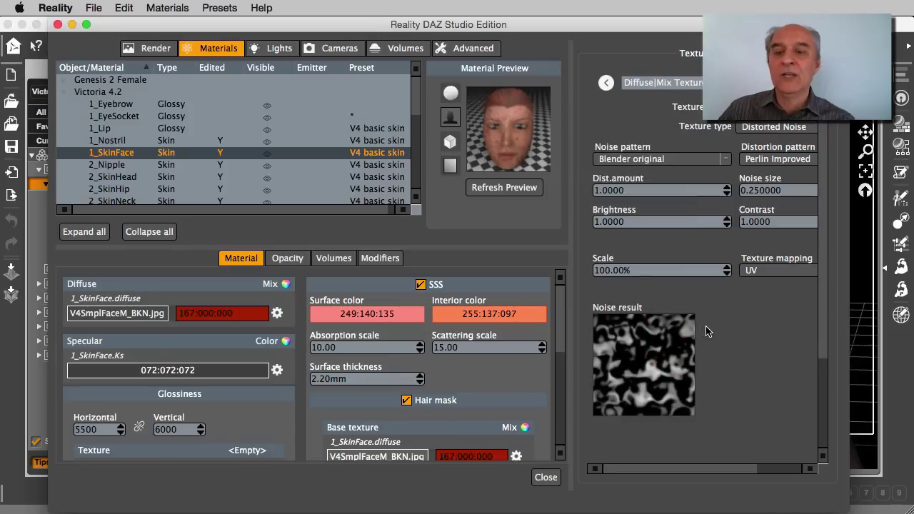
{"action": "left_click", "coordinate": [143, 318]}
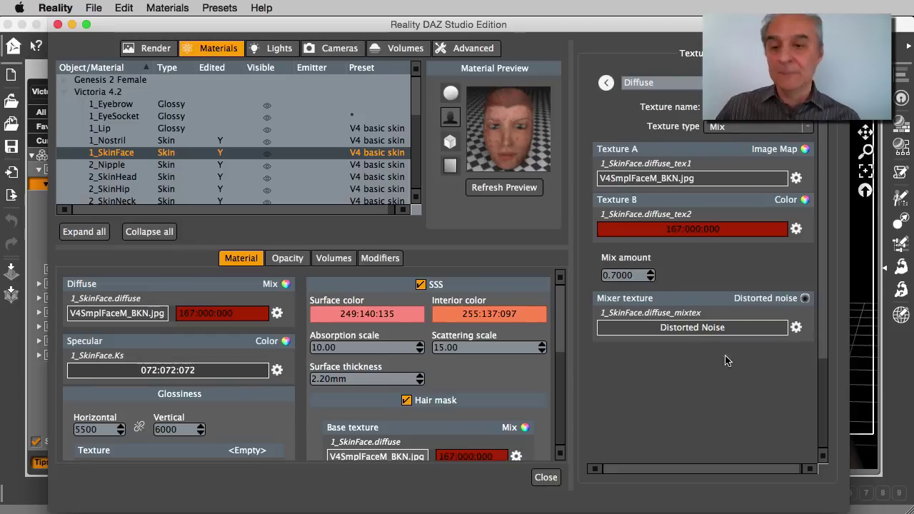
{"action": "left_click", "coordinate": [704, 327]}
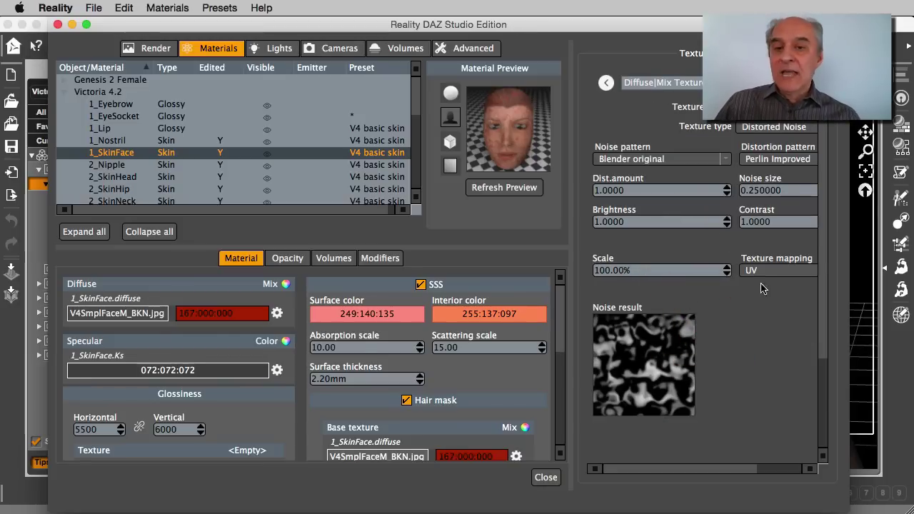
{"action": "left_click_drag", "start_coordinate": [849, 399], "coordinate": [900, 357]}
{"action": "double_click", "coordinate": [676, 190]}
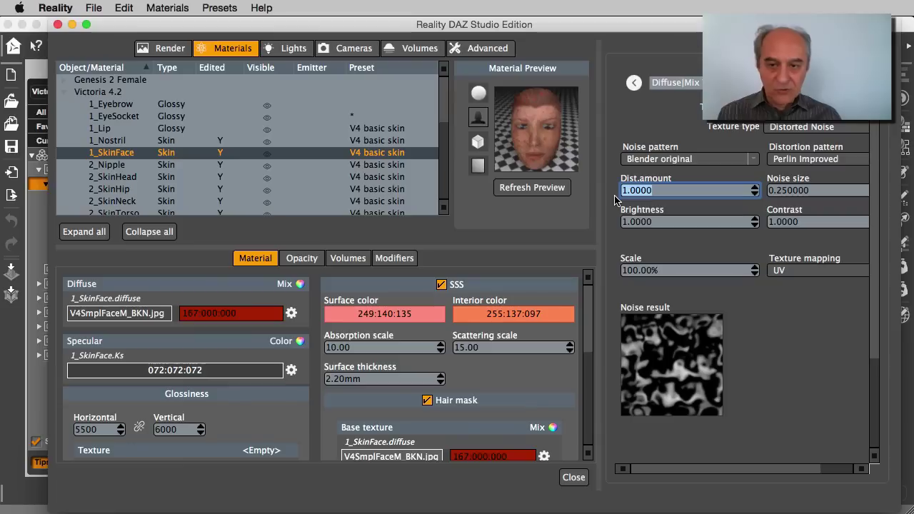
{"action": "type", "text": "4"}
{"action": "key", "text": "Tab"}
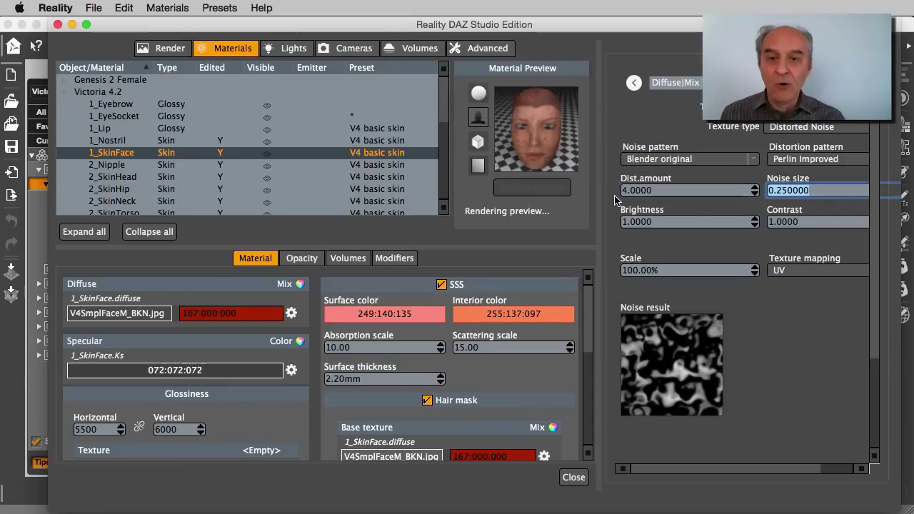
{"action": "type", "text": "0"}
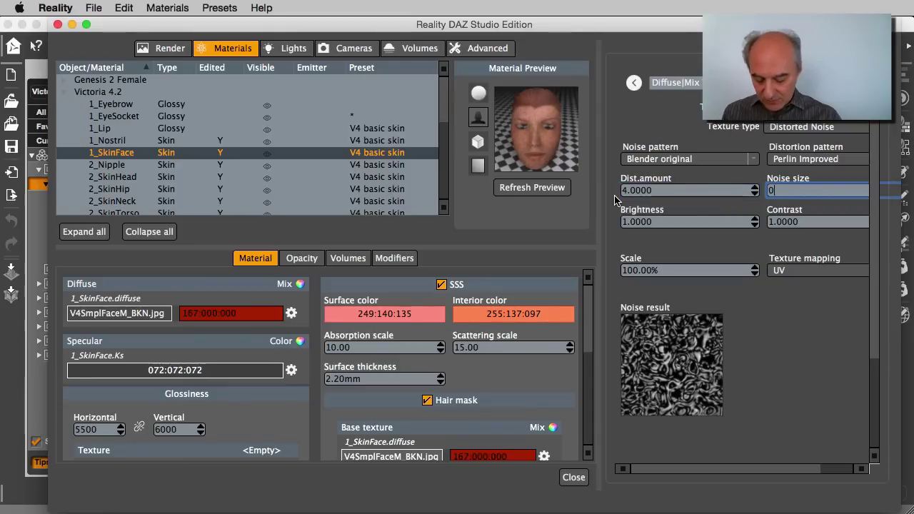
{"action": "type", "text": ".05"}
{"action": "key", "text": "Tab"}
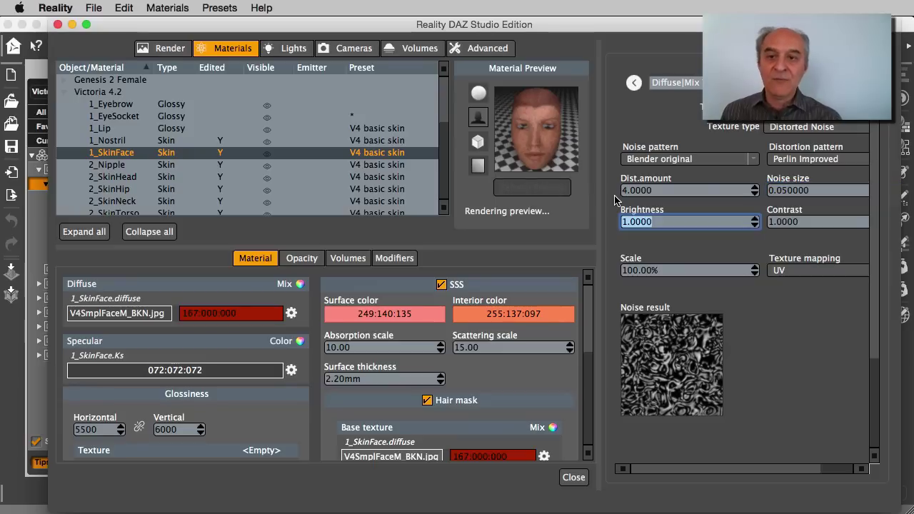
Step: Set the Distorted Noise texture's brightness to 1.3 and its contrast to 1.1
{"action": "type", "text": "1.3"}
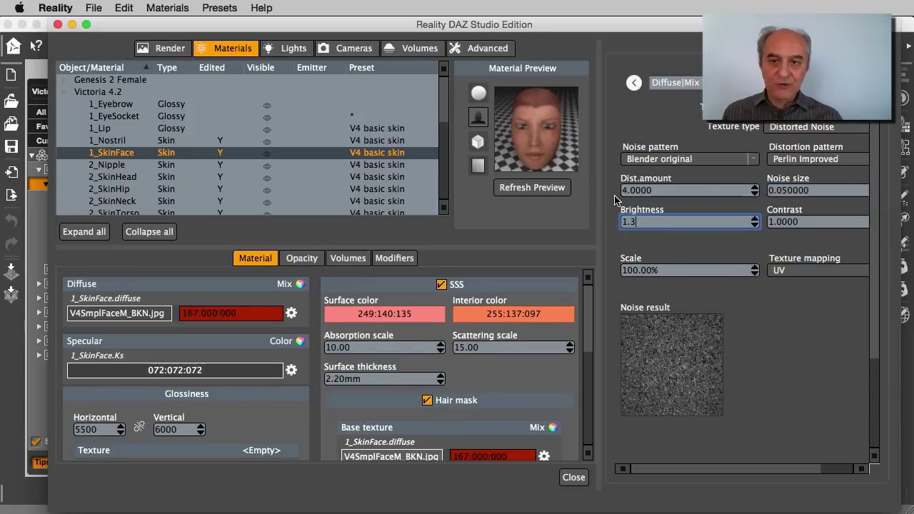
{"action": "key", "text": "Tab"}
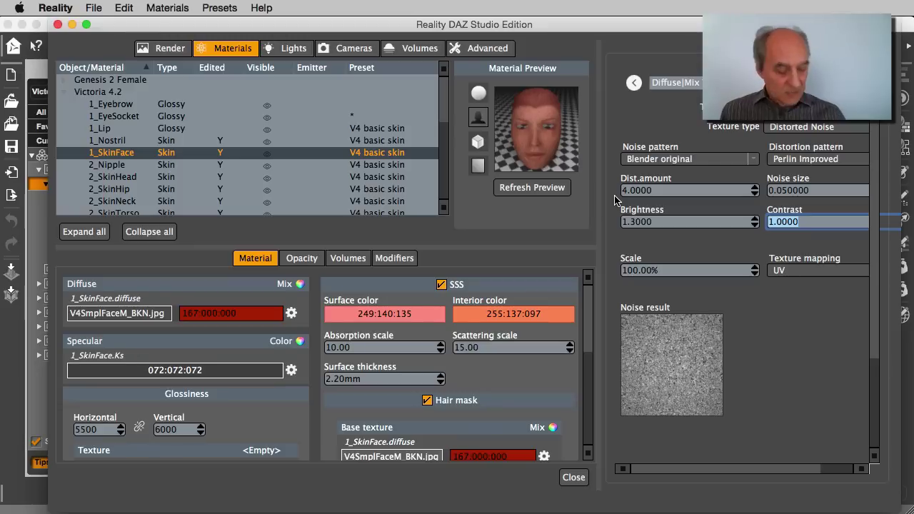
{"action": "type", "text": "1.1"}
{"action": "key", "text": "Tab"}
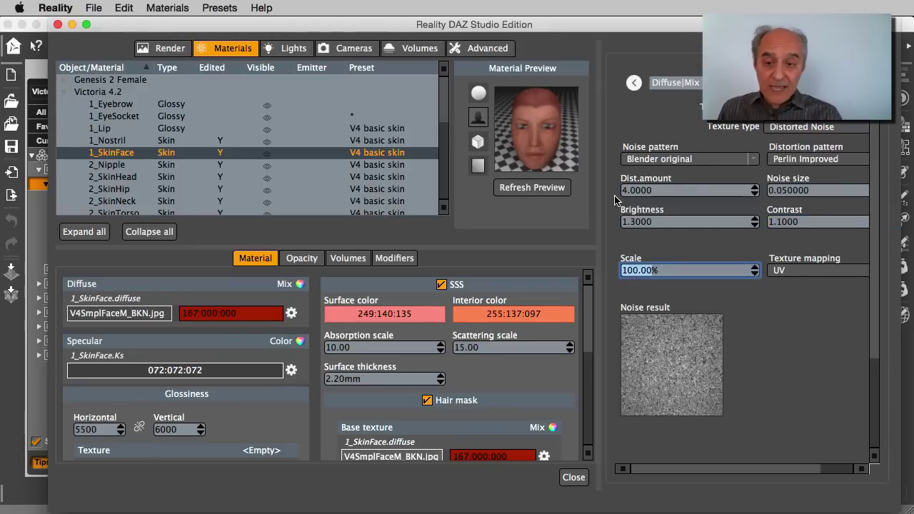
Step: Try a scale of 23% for the Distorted Noise texture and set it to 50%
{"action": "type", "text": "200"}
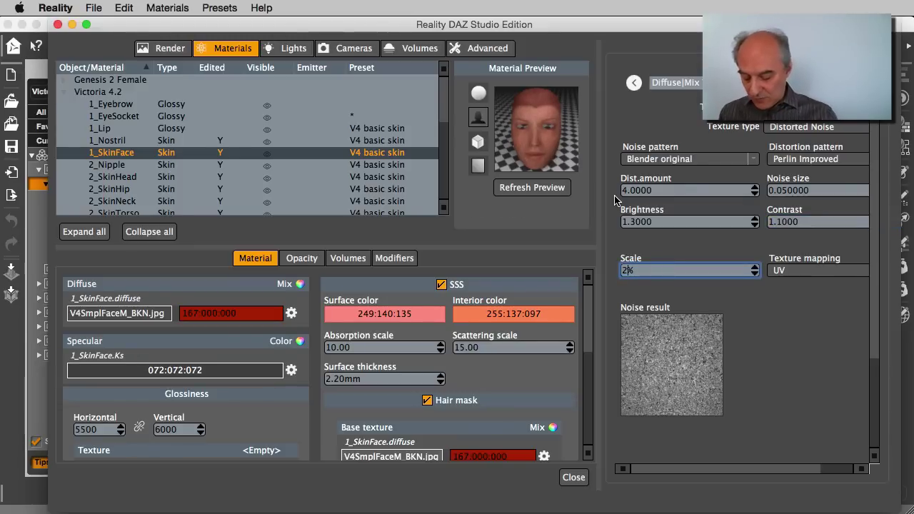
{"action": "key", "text": "Tab"}
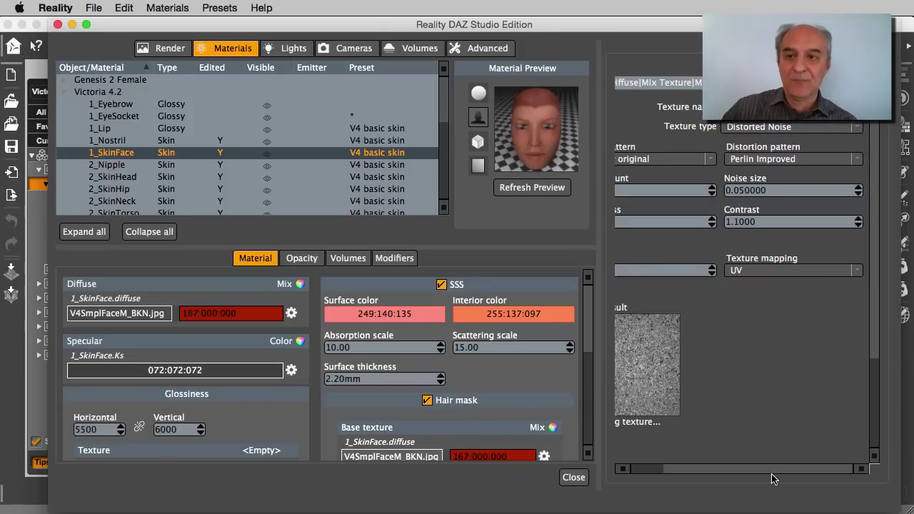
{"action": "left_click_drag", "start_coordinate": [674, 468], "coordinate": [620, 469]}
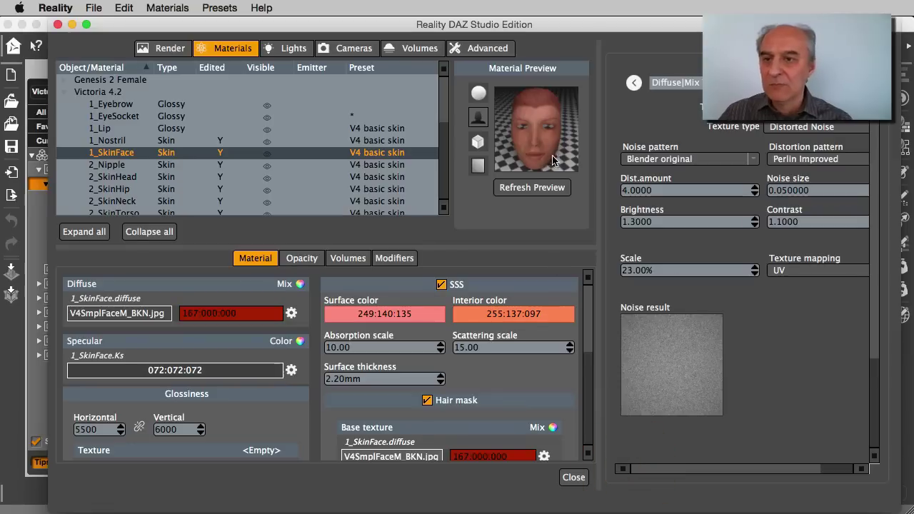
{"action": "left_click", "coordinate": [632, 270]}
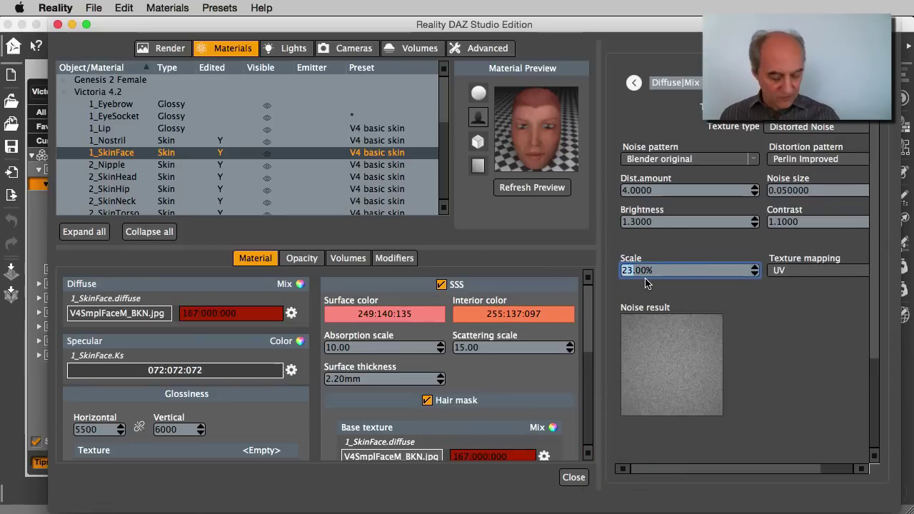
{"action": "key", "text": "Tab"}
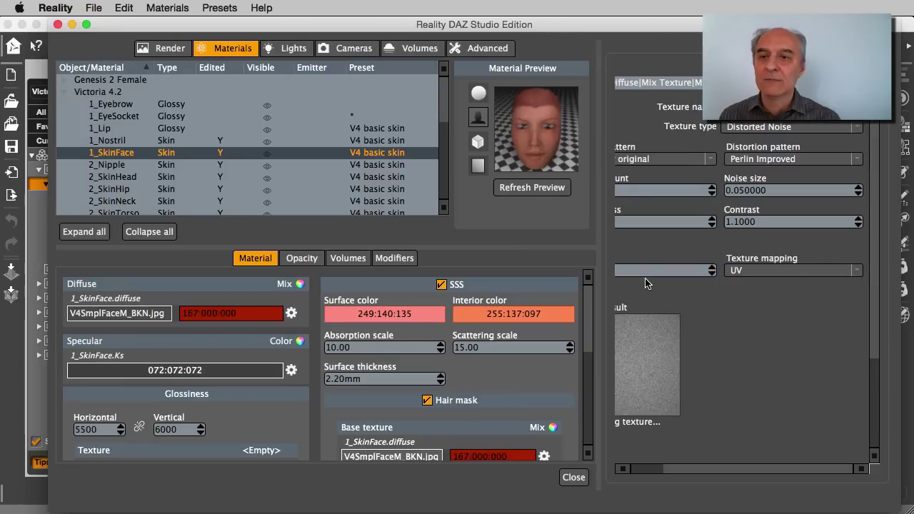
{"action": "left_click", "coordinate": [628, 469]}
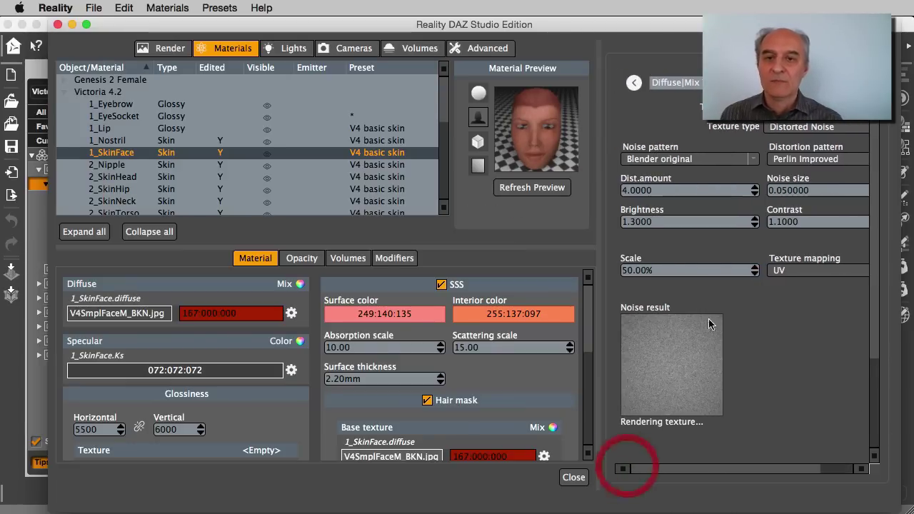
Step: Try a contrast of 0.8 for the Distorted Noise texture and raise it to 2
{"action": "left_click", "coordinate": [793, 218]}
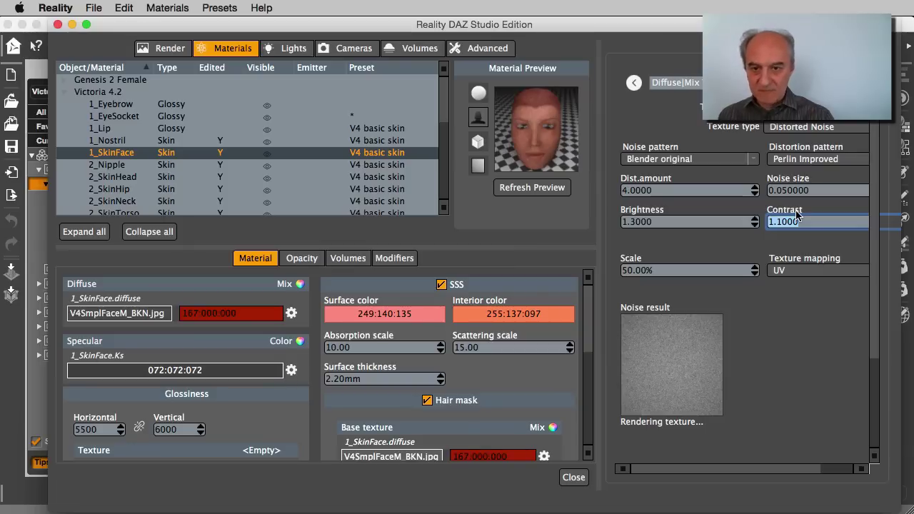
{"action": "type", "text": "0"}
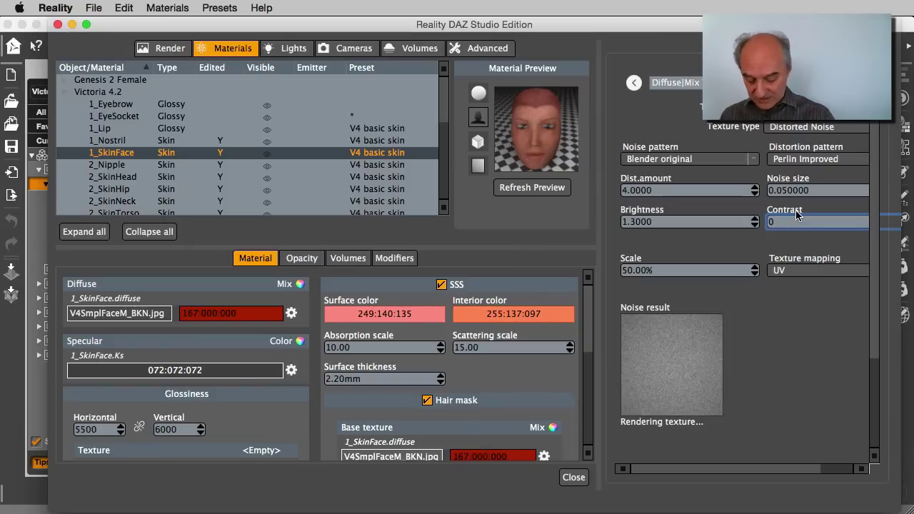
{"action": "type", "text": ".8"}
{"action": "key", "text": "Tab"}
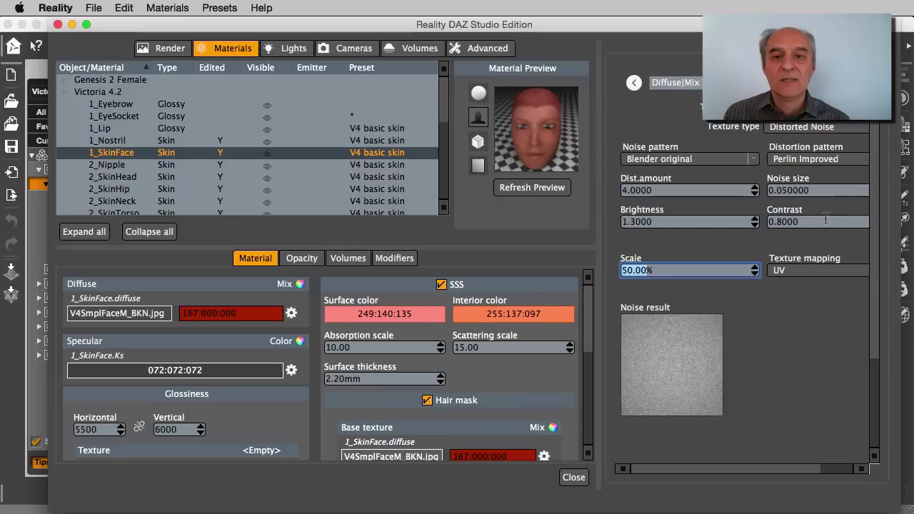
{"action": "double_click", "coordinate": [825, 219]}
{"action": "type", "text": "2"}
{"action": "key", "text": "Tab"}
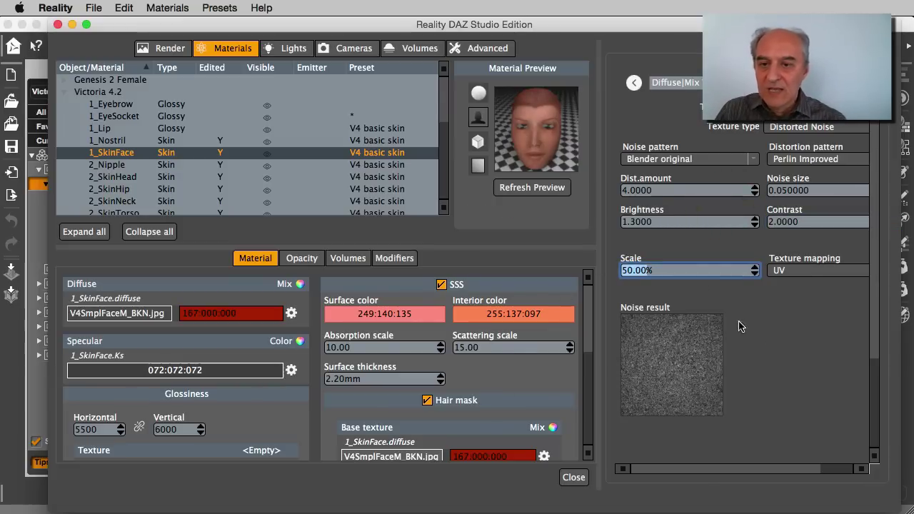
Step: Increase the noise size of the face's Distorted Noise texture to 0.5
{"action": "left_click", "coordinate": [638, 270]}
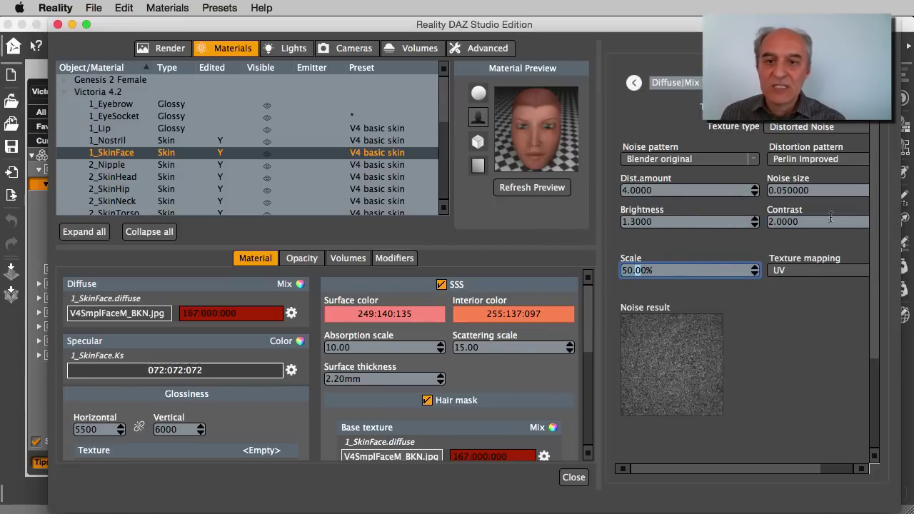
{"action": "left_click", "coordinate": [780, 191]}
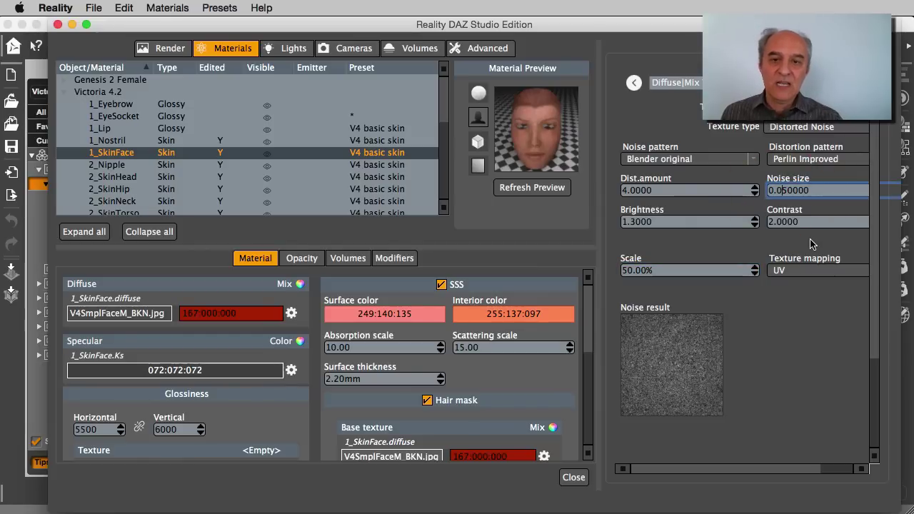
{"action": "key", "text": "BackSpace"}
{"action": "key", "text": "Tab"}
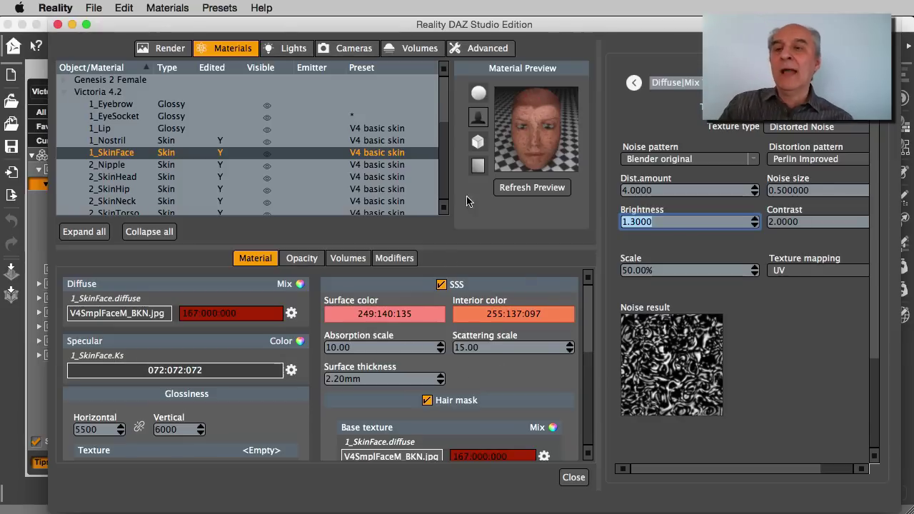
Step: View both figures in DAZ Studio, return to Reality and copy the Distorted Noise mixer texture from 1_SkinFace's diffuse Mix
{"action": "left_click", "coordinate": [18, 357]}
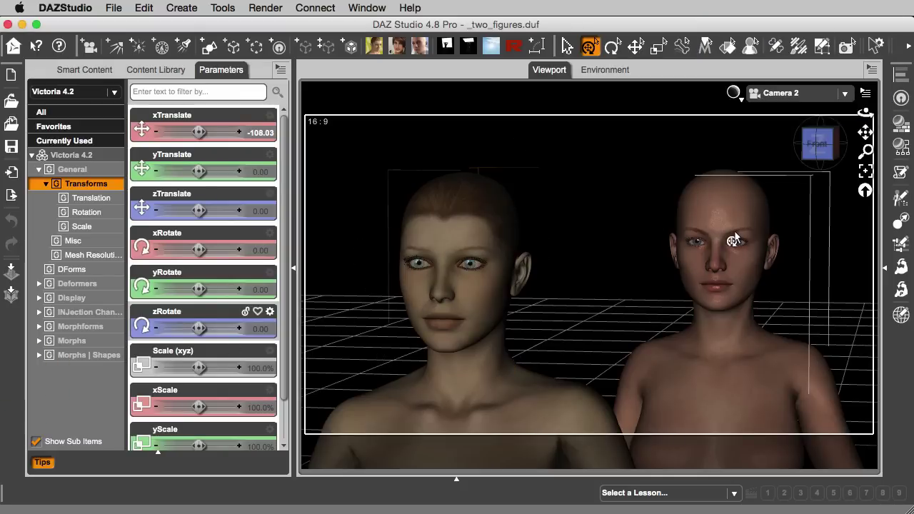
{"action": "key", "text": "super+Tab"}
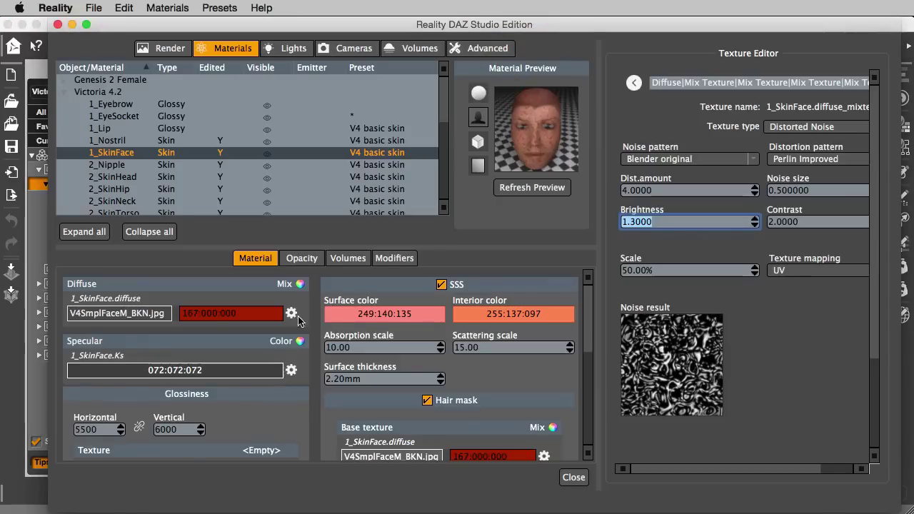
{"action": "left_click", "coordinate": [229, 319]}
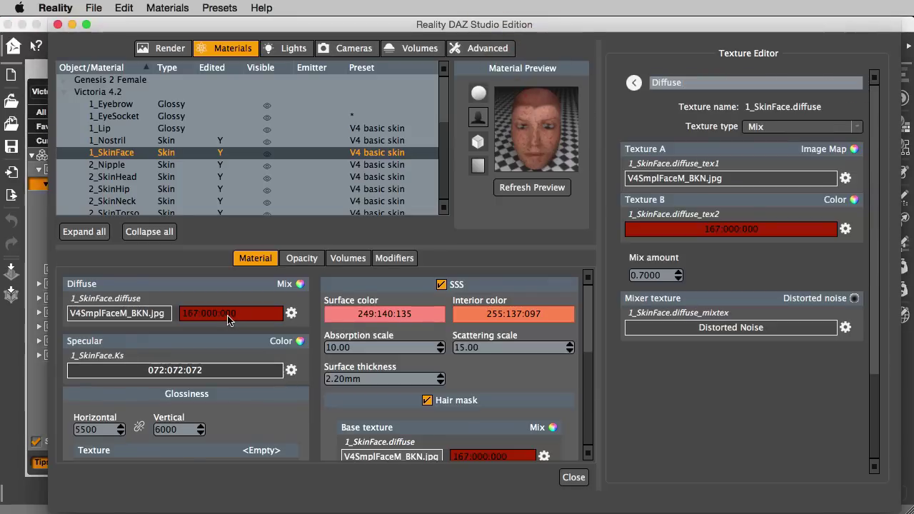
{"action": "left_click", "coordinate": [846, 327]}
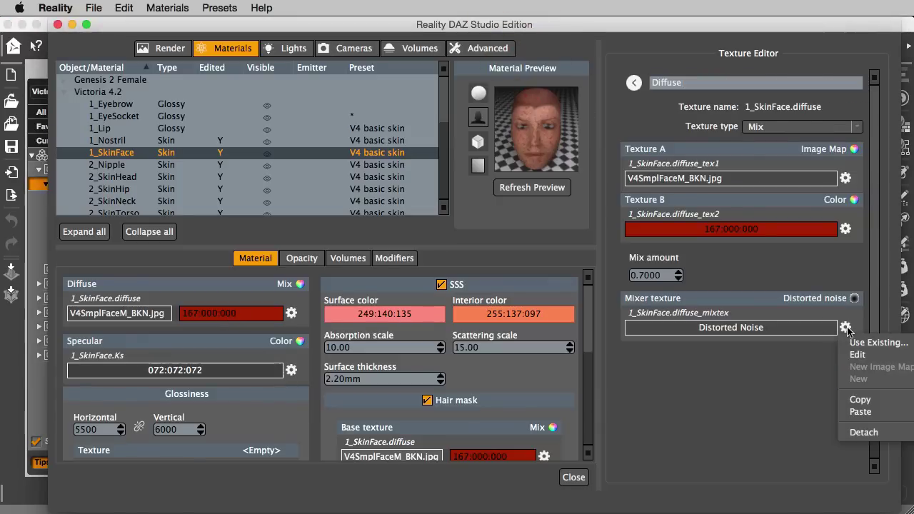
{"action": "left_click", "coordinate": [860, 399]}
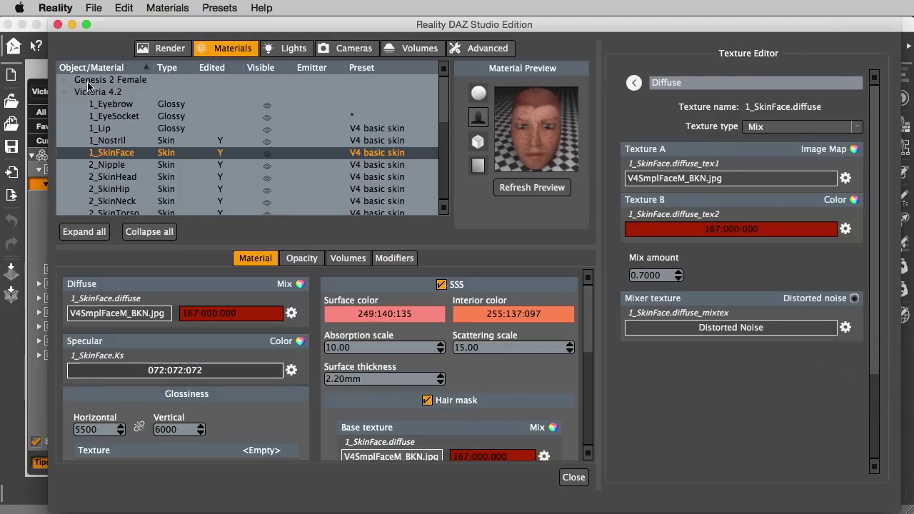
Step: Paste the copied Distorted Noise as the mixer texture in the diffuse Mix of Genesis 2 Female's Face material
{"action": "left_click", "coordinate": [64, 81]}
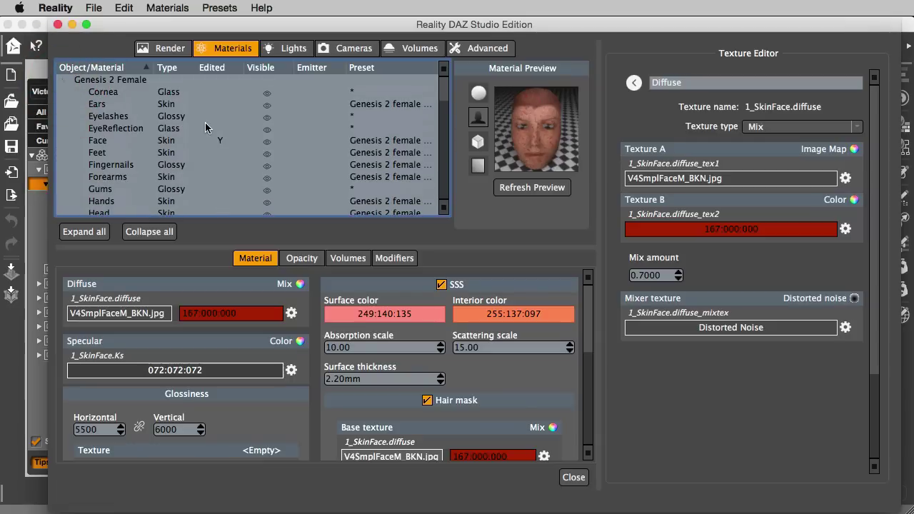
{"action": "left_click", "coordinate": [154, 142]}
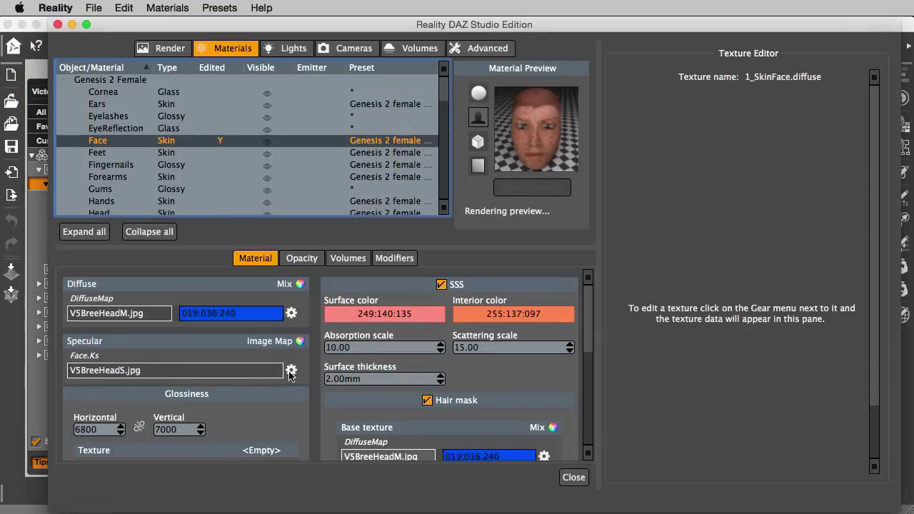
{"action": "left_click", "coordinate": [173, 315]}
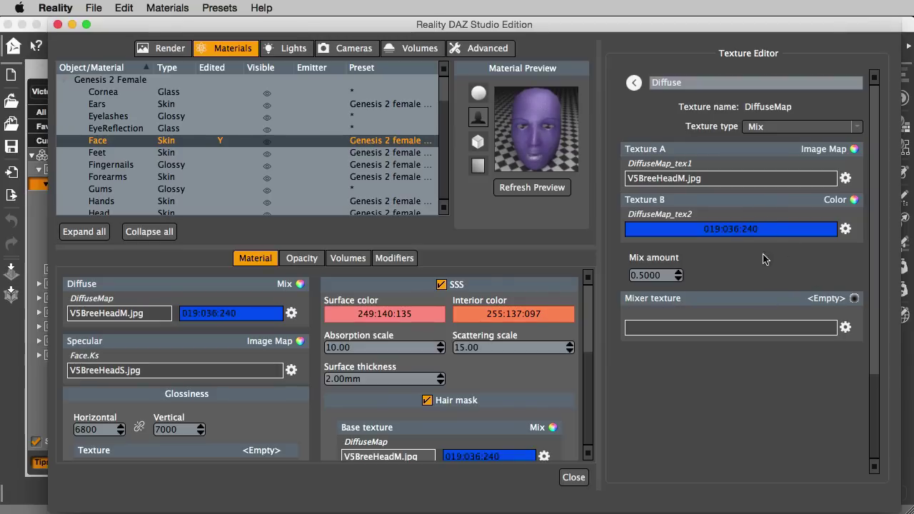
{"action": "left_click", "coordinate": [846, 327]}
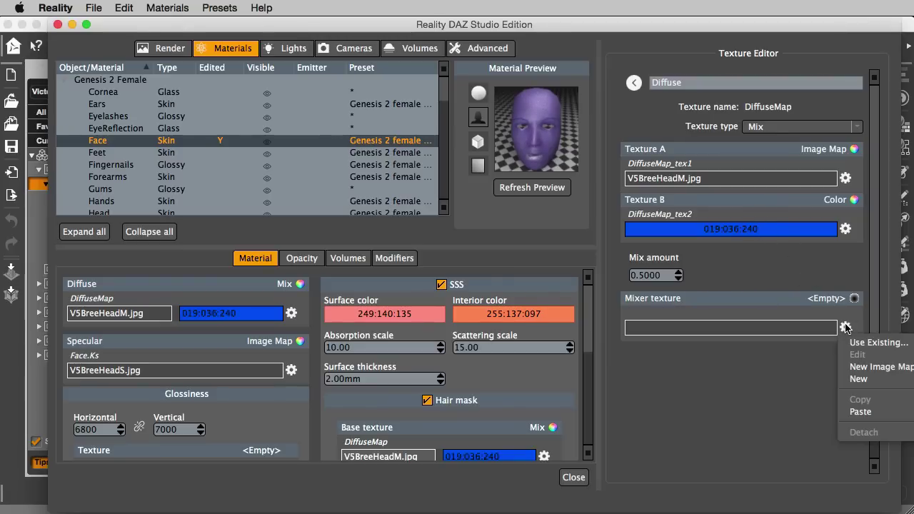
{"action": "left_click", "coordinate": [874, 419]}
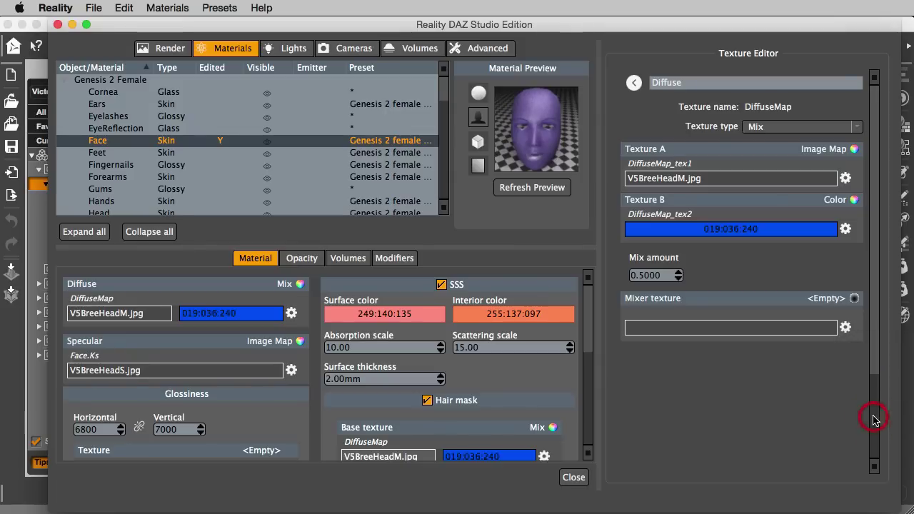
{"action": "left_click", "coordinate": [845, 327]}
{"action": "left_click", "coordinate": [764, 374]}
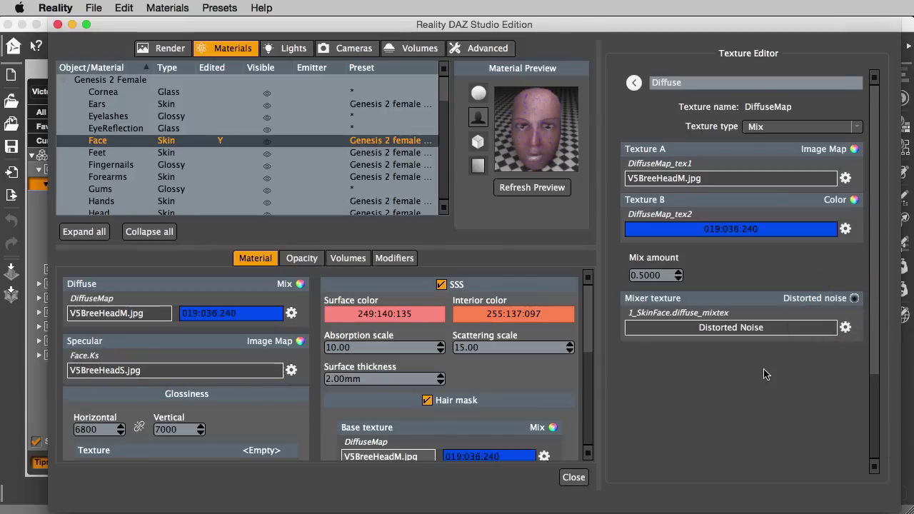